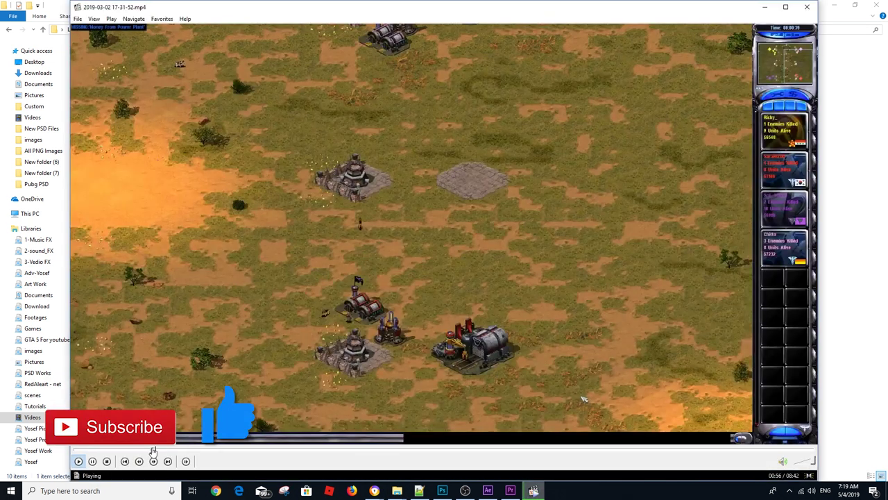
Preview the Red Alert 2 recording to 03:01, close the player, and drag the mp4 toward Premiere
{"action": "left_click", "coordinate": [153, 450]}
{"action": "left_click", "coordinate": [234, 451]}
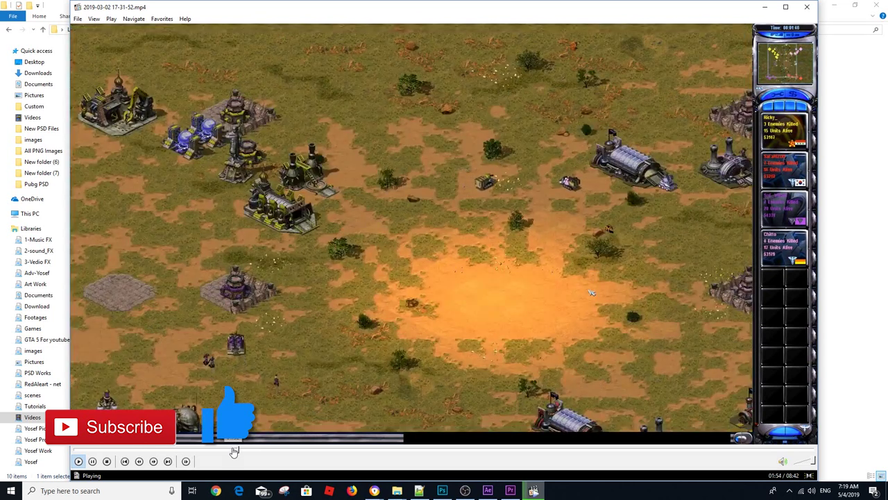
{"action": "left_click", "coordinate": [324, 451]}
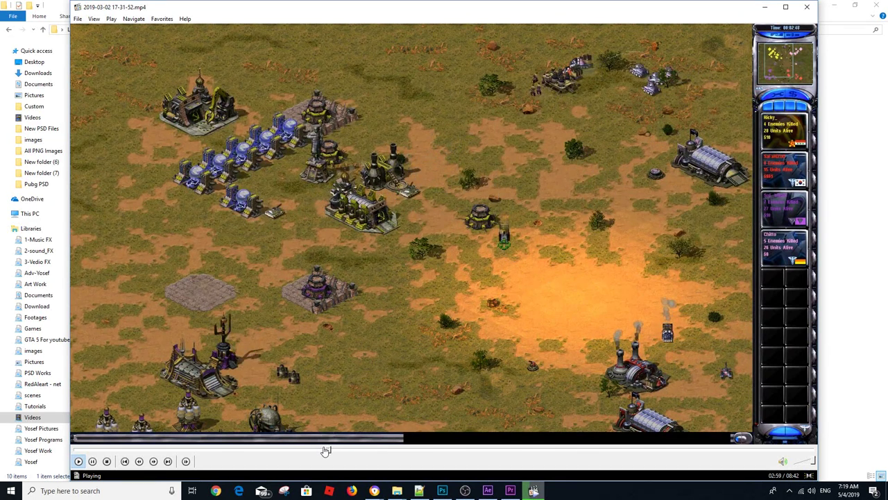
{"action": "left_click", "coordinate": [460, 354]}
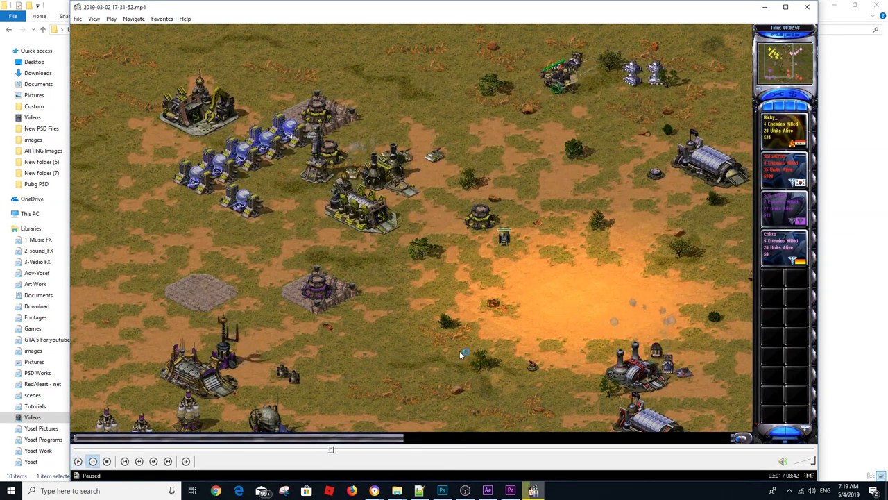
{"action": "left_click", "coordinate": [807, 6]}
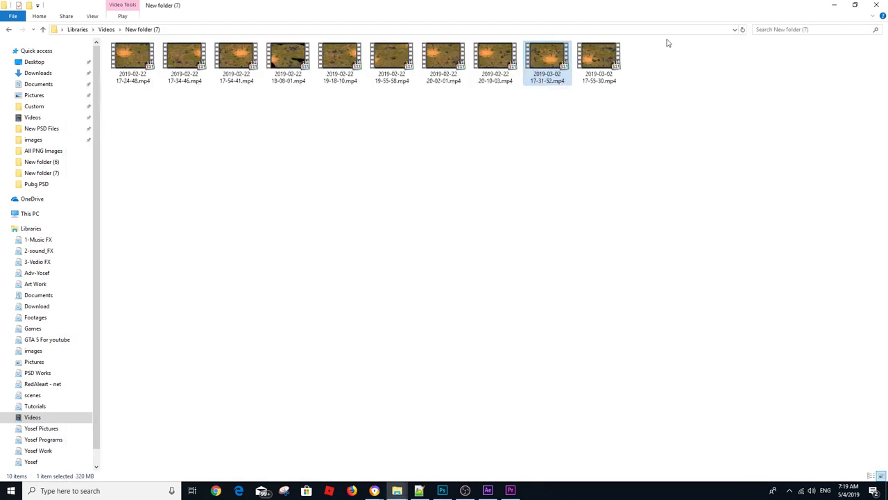
{"action": "mouse_move", "coordinate": [562, 64]}
{"action": "left_mouse_down"}
{"action": "mouse_move", "coordinate": [493, 430]}
{"action": "mouse_move", "coordinate": [506, 451]}
{"action": "left_mouse_up"}
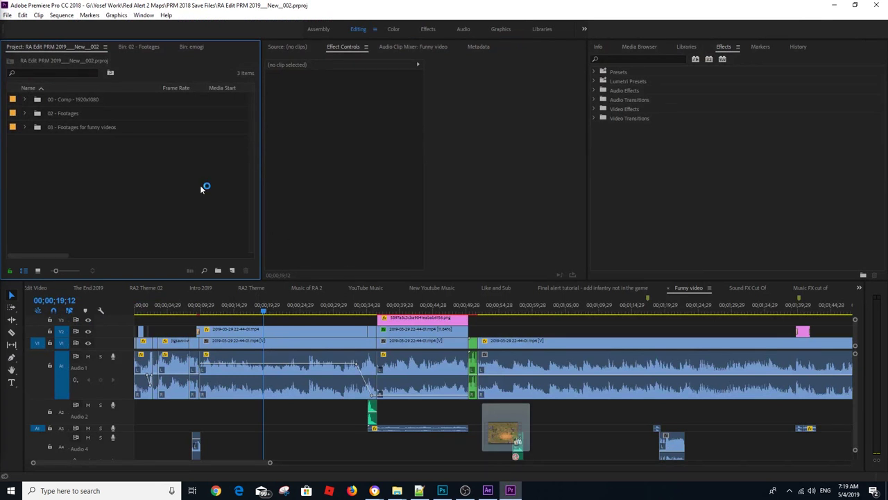
{"action": "left_click_drag", "start_coordinate": [506, 430], "coordinate": [201, 187]}
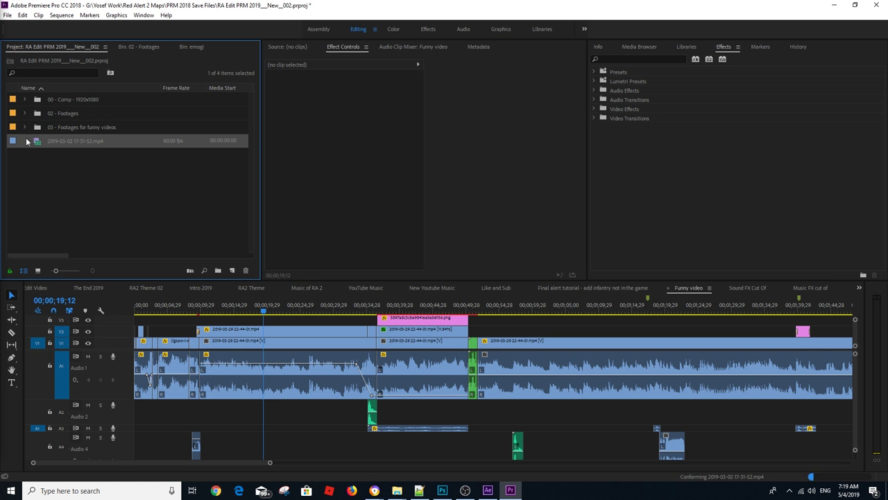
{"action": "double_click", "coordinate": [40, 141]}
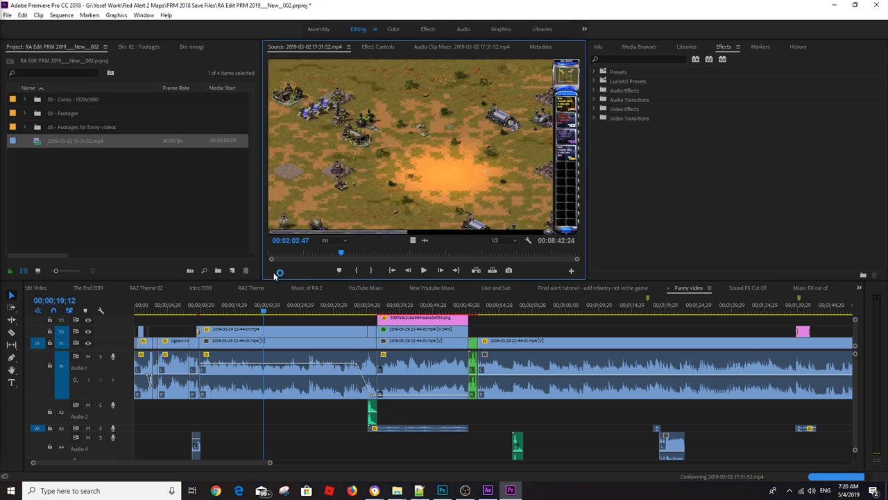
{"action": "left_click_drag", "start_coordinate": [283, 279], "coordinate": [283, 329]}
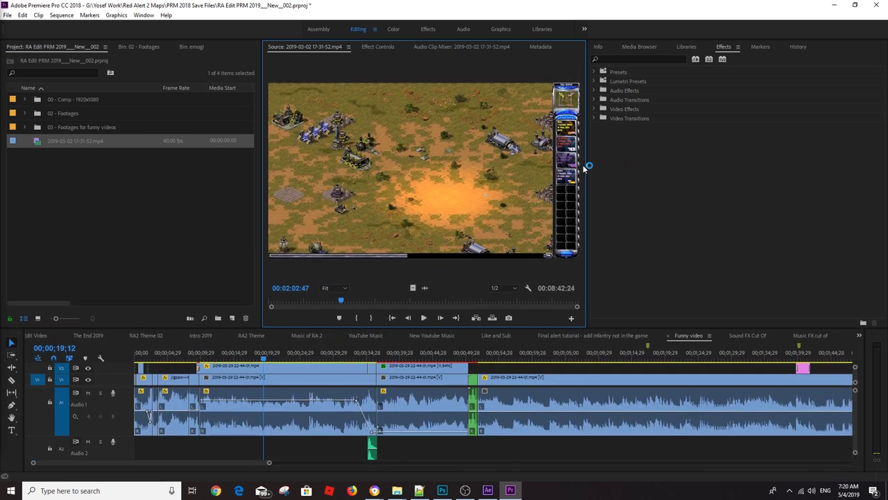
{"action": "left_click_drag", "start_coordinate": [587, 164], "coordinate": [709, 165]}
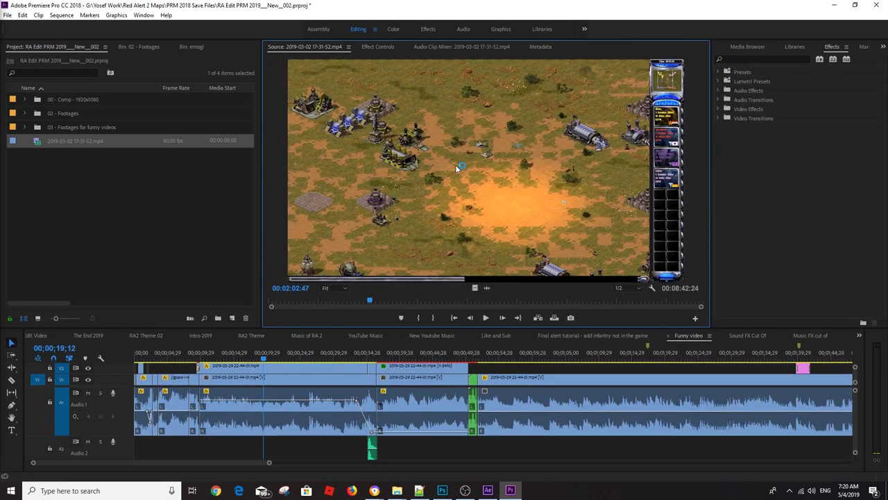
{"action": "left_click_drag", "start_coordinate": [260, 170], "coordinate": [190, 187]}
{"action": "left_click_drag", "start_coordinate": [363, 325], "coordinate": [366, 375]}
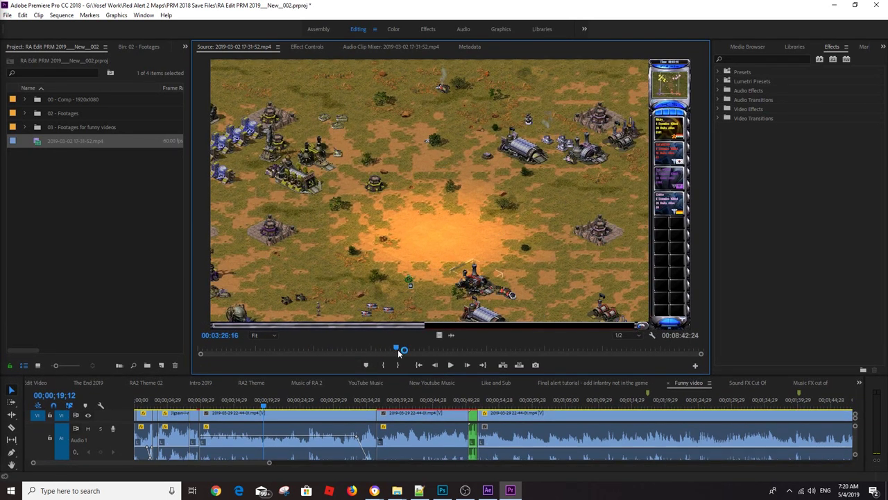
{"action": "left_click_drag", "start_coordinate": [399, 351], "coordinate": [432, 354]}
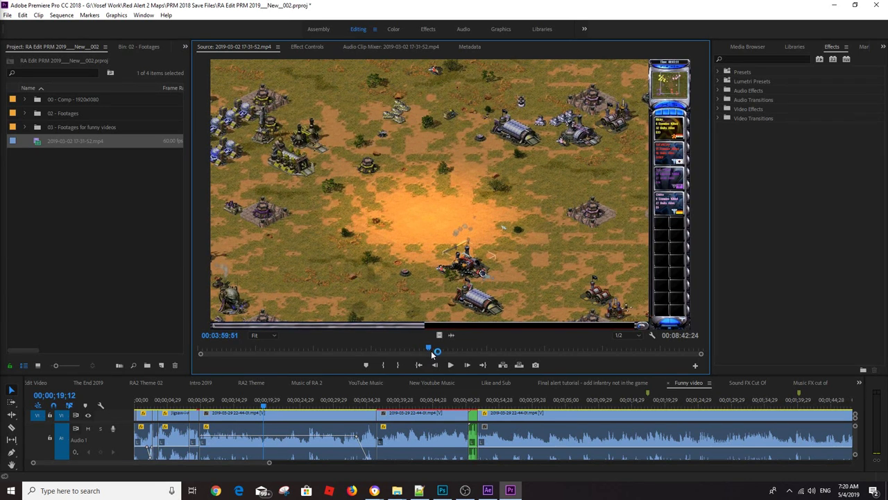
{"action": "left_click_drag", "start_coordinate": [432, 354], "coordinate": [433, 353]}
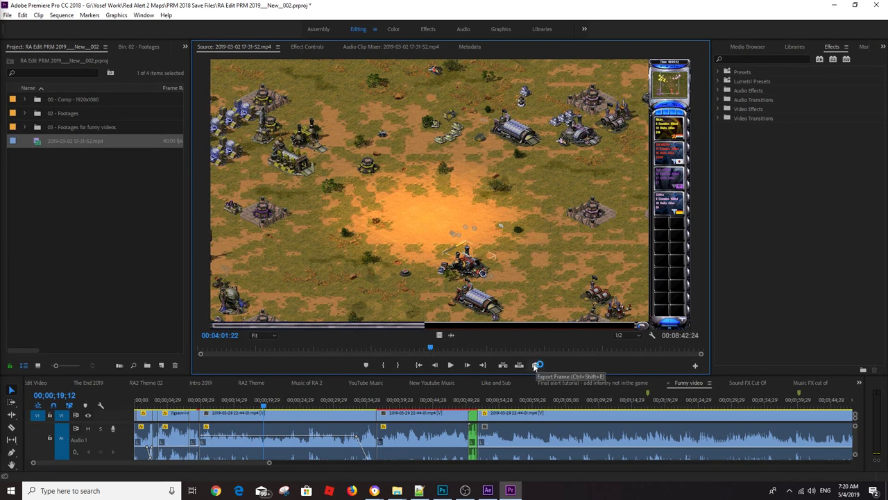
Export the 00:04:01:22 frame as a JPEG still and reveal it in File Explorer
{"action": "left_click", "coordinate": [536, 365]}
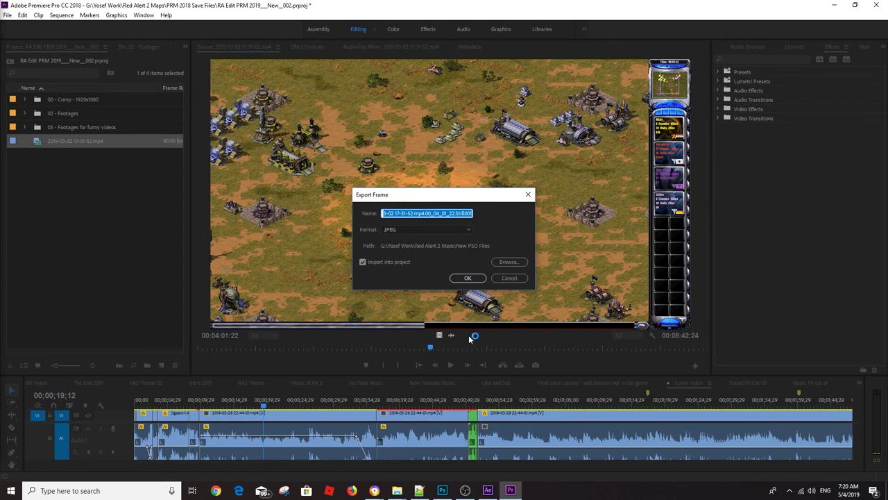
{"action": "left_click", "coordinate": [470, 278]}
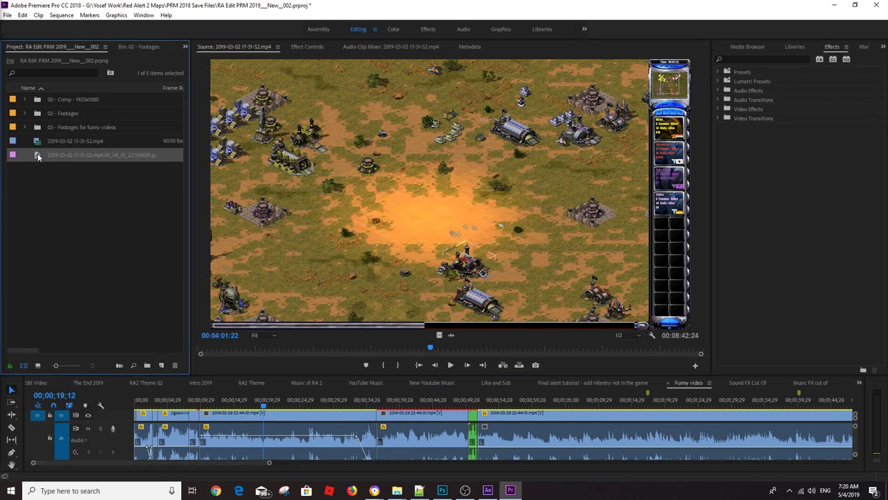
{"action": "right_click", "coordinate": [39, 156]}
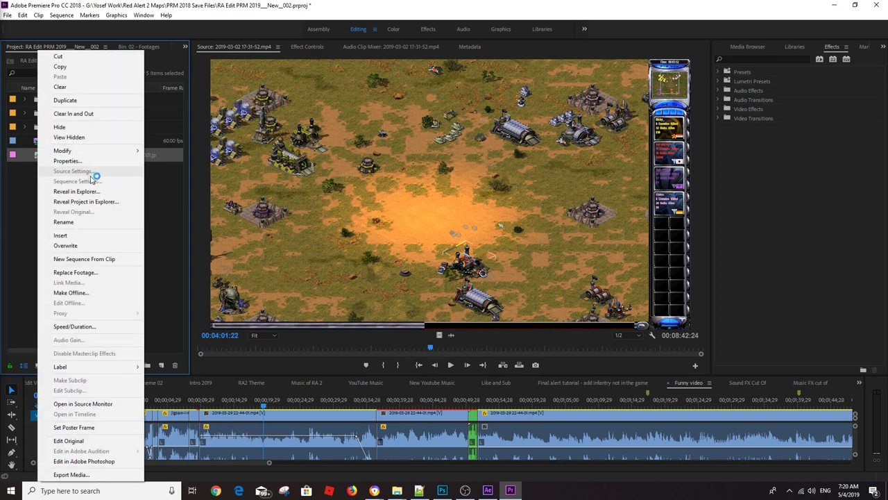
{"action": "left_click", "coordinate": [111, 191]}
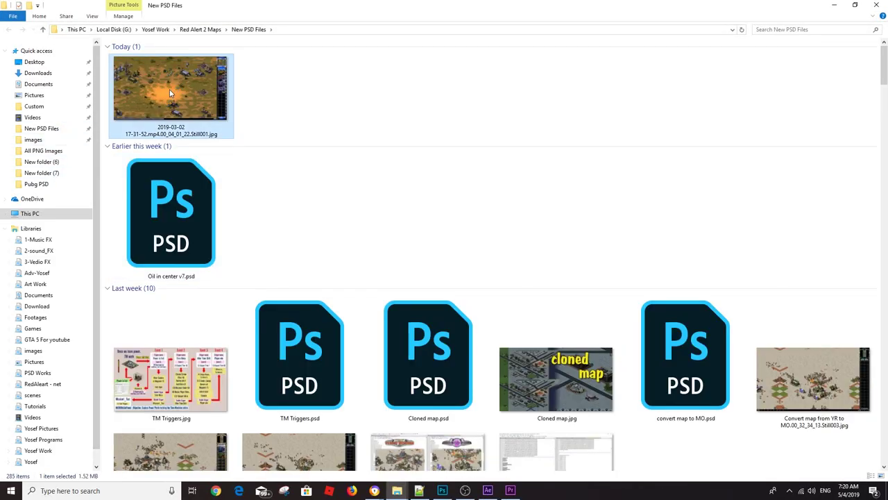
Drag the exported Still001.jpg into Photoshop to open it as a new document
{"action": "left_click_drag", "start_coordinate": [181, 81], "coordinate": [432, 413]}
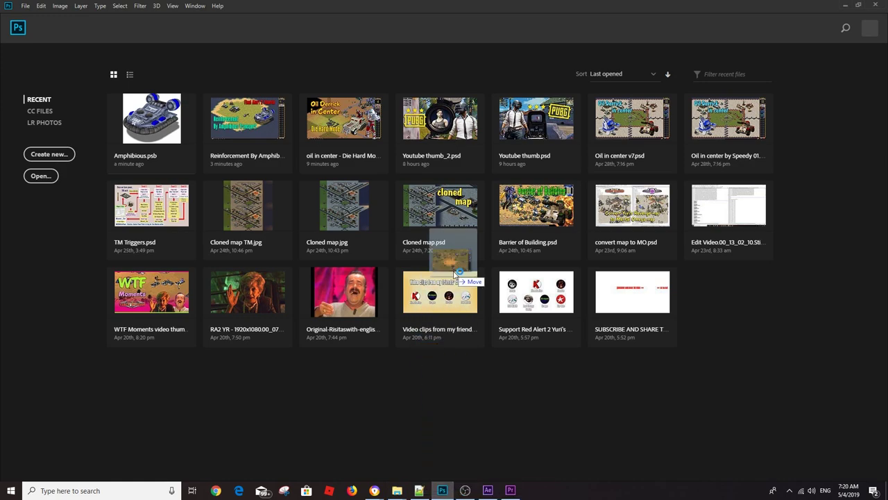
{"action": "mouse_move", "coordinate": [431, 412]}
{"action": "left_mouse_down"}
{"action": "mouse_move", "coordinate": [777, 211]}
{"action": "mouse_move", "coordinate": [821, 173]}
{"action": "left_mouse_up"}
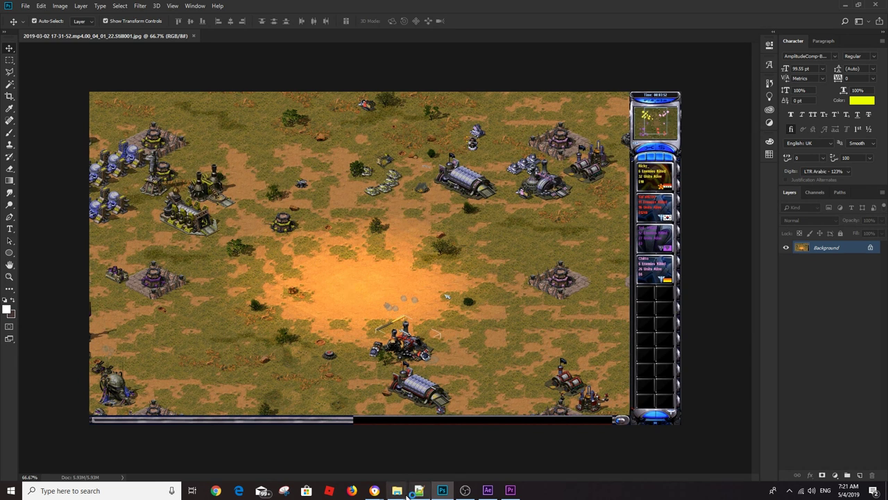
Select Soviet Bunker, RTank and Gatling Tank PNGs in All PNG Images and drag them into Photoshop
{"action": "mouse_move", "coordinate": [396, 490]}
{"action": "left_click", "coordinate": [297, 451]}
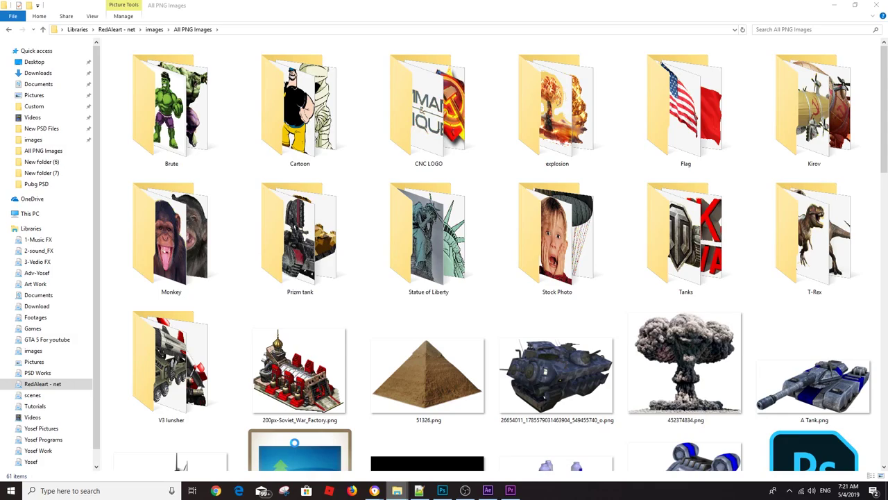
{"action": "scroll", "coordinate": [885, 157], "scroll_direction": "down", "scroll_amount": 1}
{"action": "left_click_drag", "start_coordinate": [884, 156], "coordinate": [885, 374]}
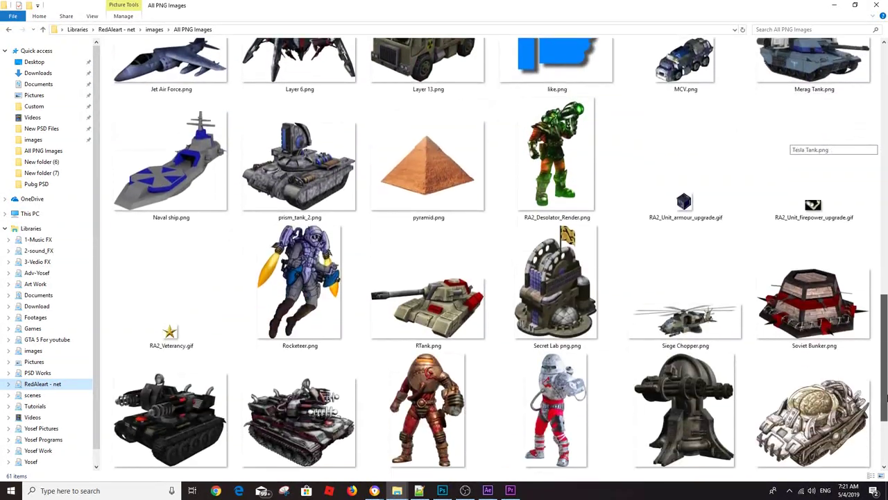
{"action": "left_click_drag", "start_coordinate": [885, 374], "coordinate": [885, 400]}
{"action": "left_click", "coordinate": [829, 295]}
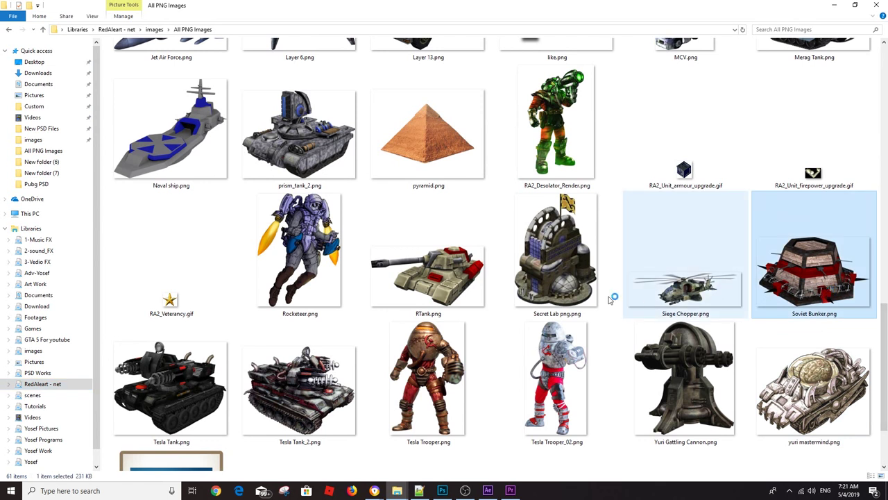
{"action": "left_click", "coordinate": [422, 279], "text": "ctrl"}
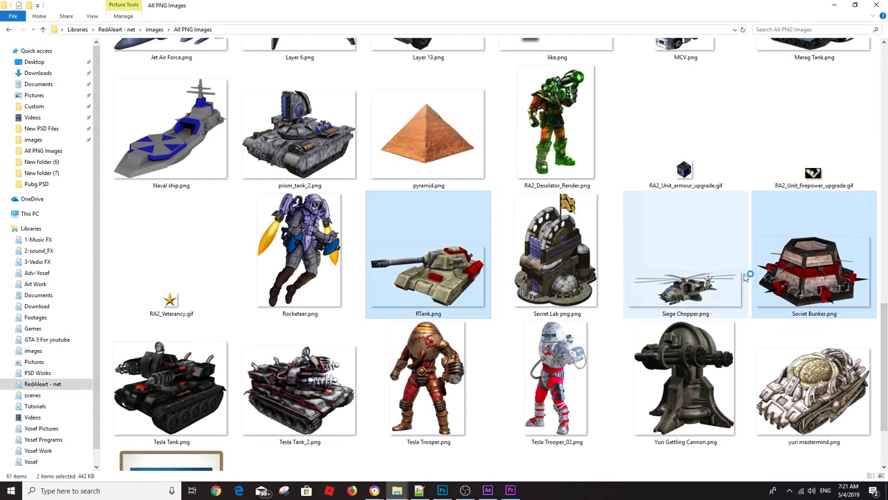
{"action": "left_click_drag", "start_coordinate": [884, 320], "coordinate": [884, 229]}
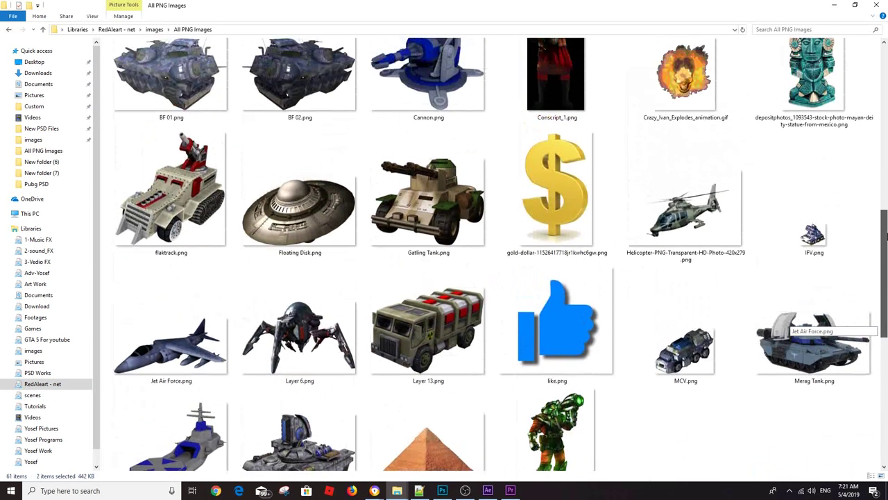
{"action": "left_click_drag", "start_coordinate": [437, 201], "coordinate": [394, 352]}
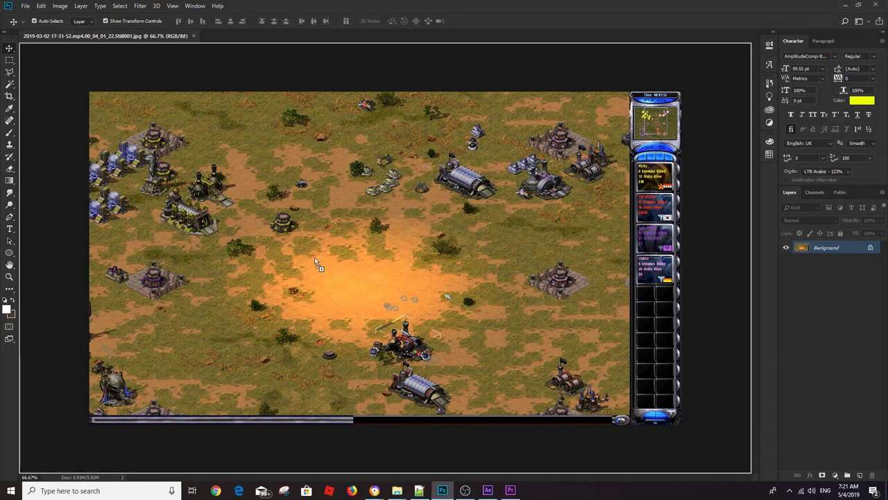
Place the three unit images, scaling the Soviet Bunker to about 150% and moving it lower-left
{"action": "left_click_drag", "start_coordinate": [315, 264], "coordinate": [315, 264]}
{"action": "key", "text": "Return"}
{"action": "key", "text": "Return"}
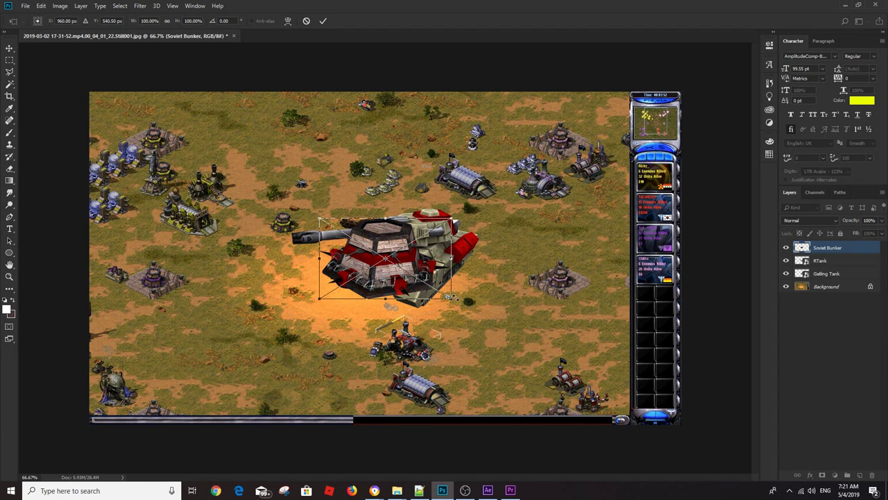
{"action": "left_click_drag", "start_coordinate": [449, 297], "coordinate": [510, 339]}
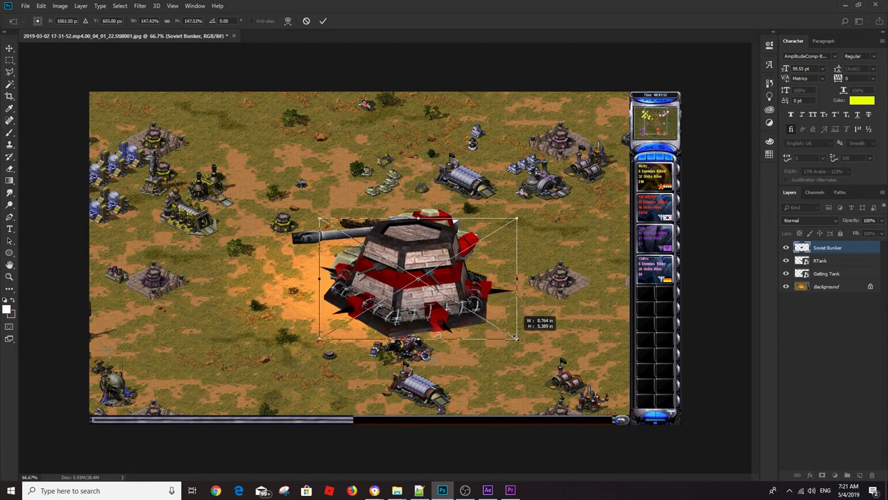
{"action": "key", "text": "Return"}
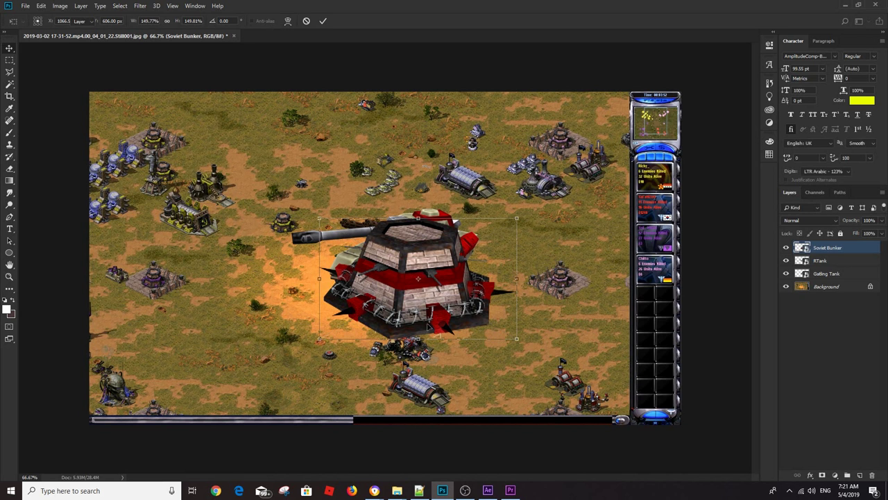
{"action": "mouse_move", "coordinate": [419, 308]}
{"action": "left_mouse_down"}
{"action": "mouse_move", "coordinate": [339, 338]}
{"action": "mouse_move", "coordinate": [348, 342]}
{"action": "left_mouse_up"}
Move the RTank to the right and flip the Gatling Tank horizontally at the lower left
{"action": "left_click_drag", "start_coordinate": [447, 239], "coordinate": [555, 274]}
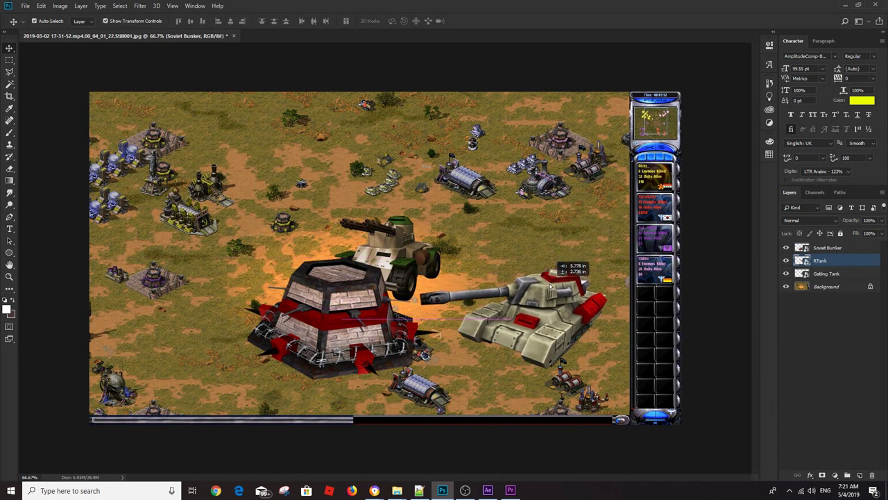
{"action": "left_click_drag", "start_coordinate": [555, 275], "coordinate": [561, 279]}
{"action": "mouse_move", "coordinate": [395, 236]}
{"action": "left_mouse_down"}
{"action": "mouse_move", "coordinate": [191, 272]}
{"action": "mouse_move", "coordinate": [266, 234]}
{"action": "left_mouse_up"}
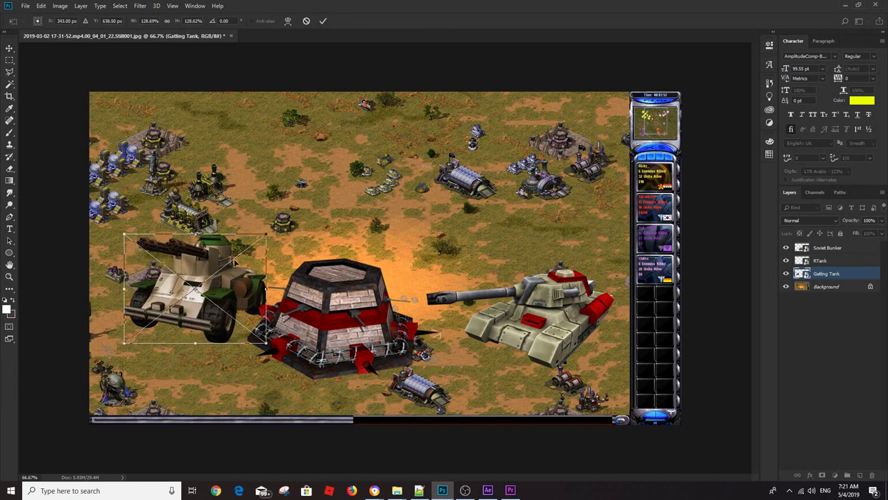
{"action": "right_click", "coordinate": [229, 258]}
{"action": "left_click", "coordinate": [283, 360]}
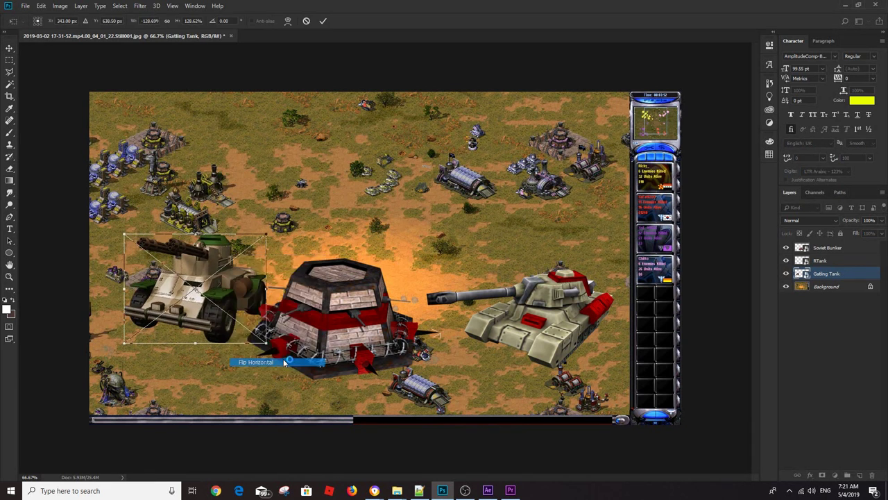
{"action": "left_click_drag", "start_coordinate": [220, 289], "coordinate": [195, 320]}
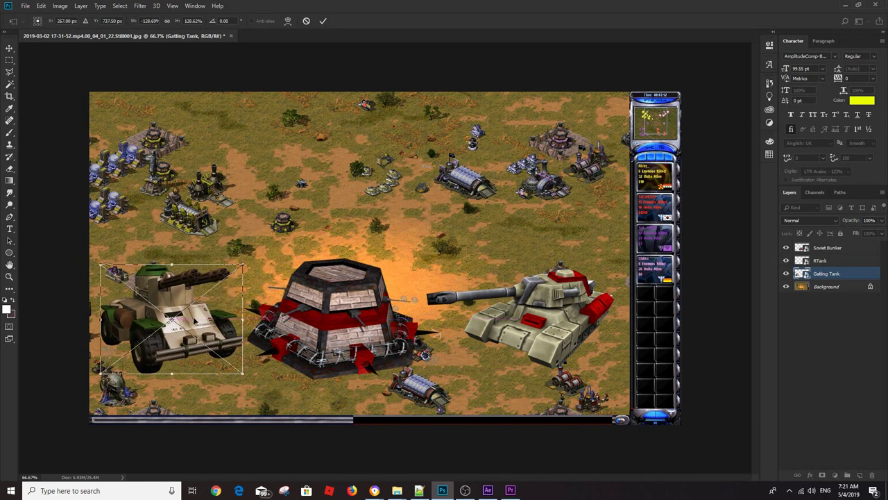
{"action": "key", "text": "Return"}
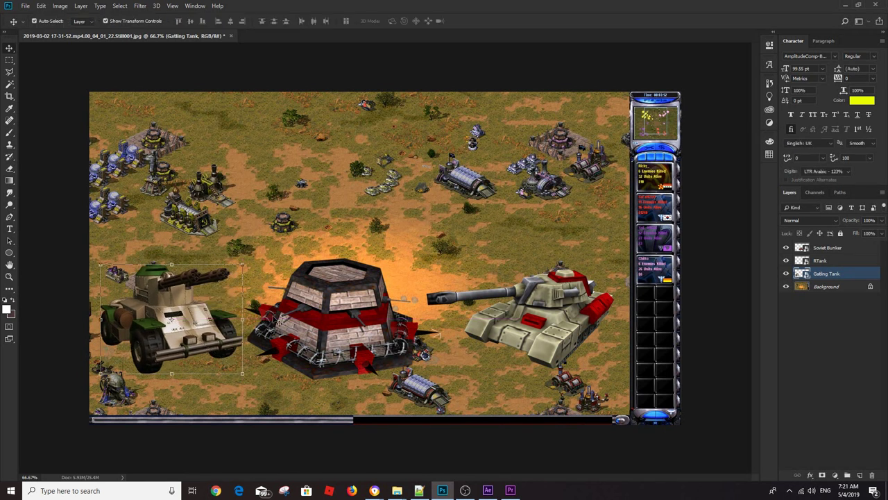
Fine-tune the RTank and Gatling Tank positions and open the Gatling Tank's Layer Style
{"action": "left_click", "coordinate": [361, 318]}
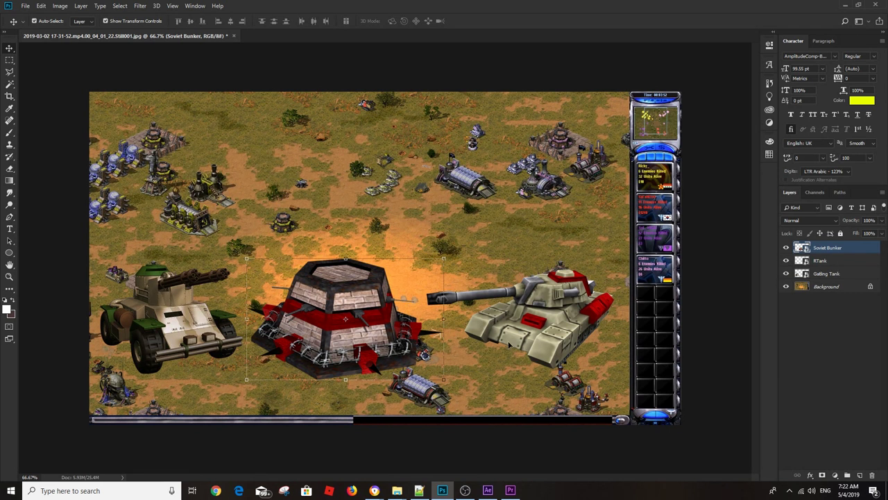
{"action": "left_click_drag", "start_coordinate": [537, 340], "coordinate": [545, 344]}
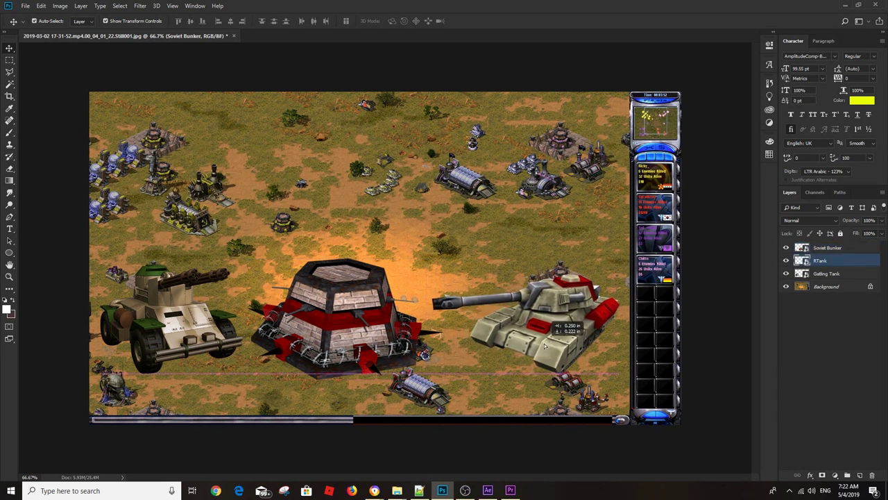
{"action": "left_click_drag", "start_coordinate": [545, 344], "coordinate": [539, 339]}
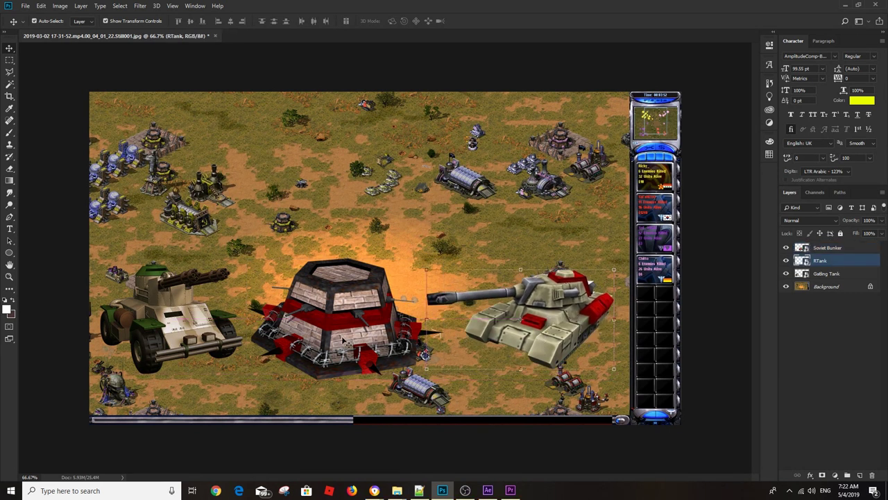
{"action": "left_click", "coordinate": [187, 333]}
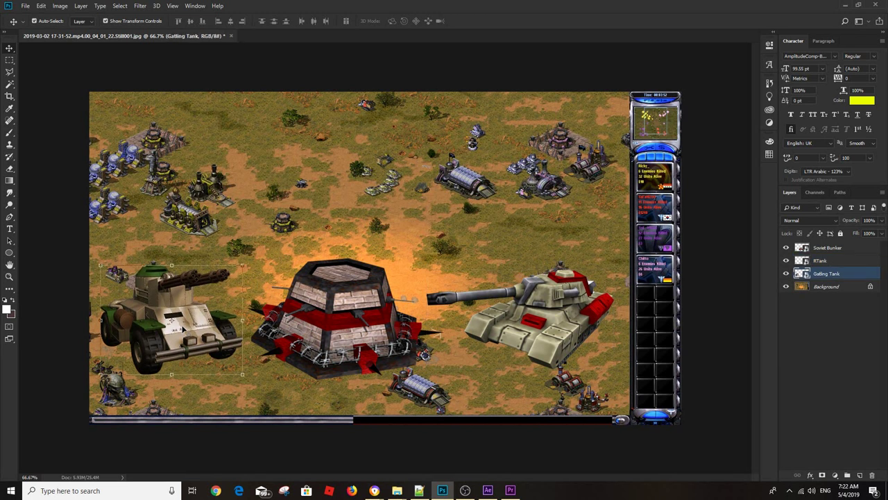
{"action": "left_click_drag", "start_coordinate": [198, 324], "coordinate": [198, 324]}
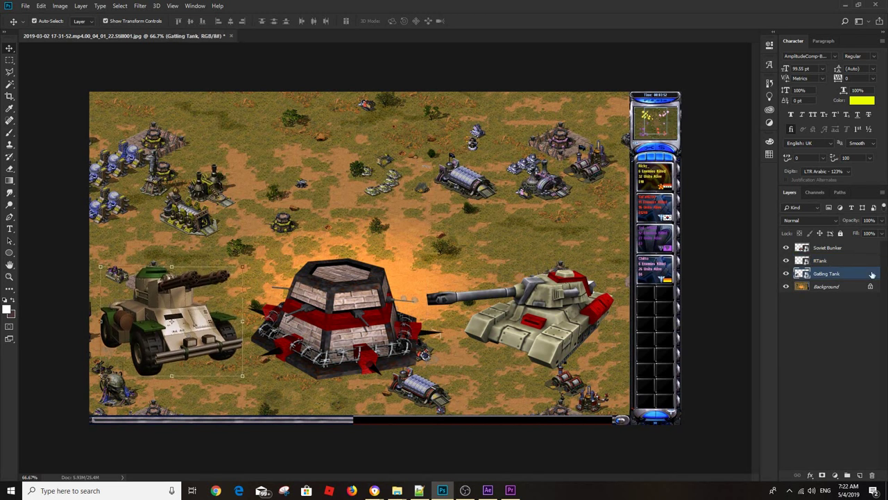
{"action": "double_click", "coordinate": [826, 274]}
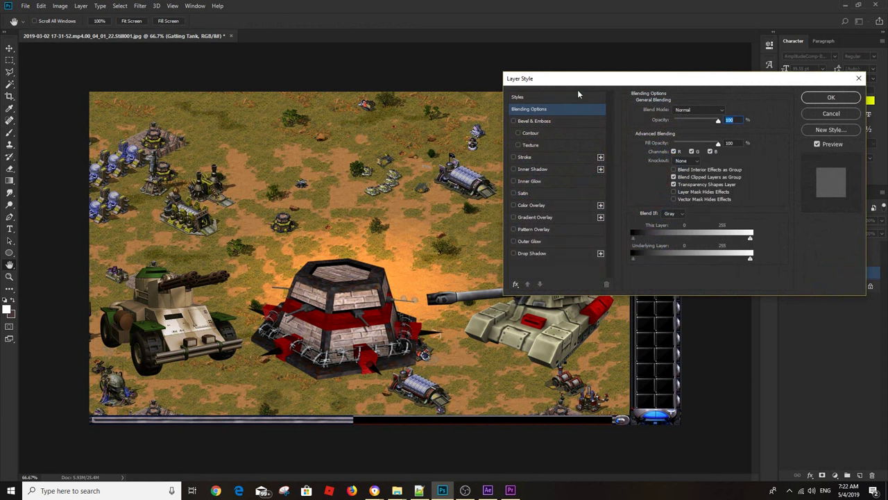
Give the Gatling Tank a drop shadow at angle 53 and distance 20
{"action": "left_click_drag", "start_coordinate": [577, 69], "coordinate": [428, 37]}
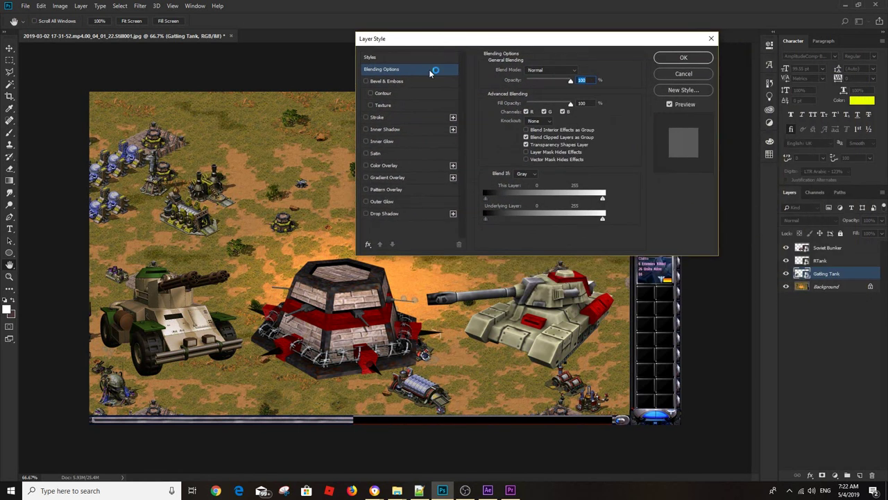
{"action": "left_click", "coordinate": [385, 214]}
{"action": "left_click_drag", "start_coordinate": [220, 343], "coordinate": [199, 304]}
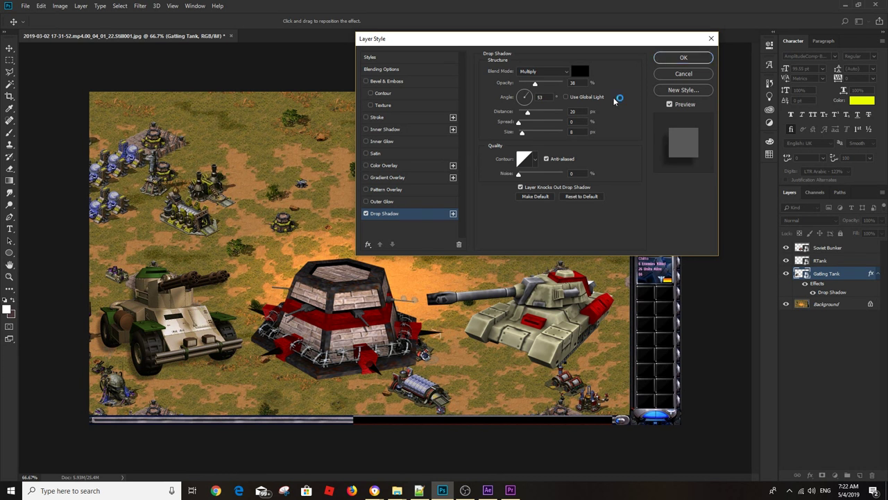
{"action": "left_click", "coordinate": [673, 59]}
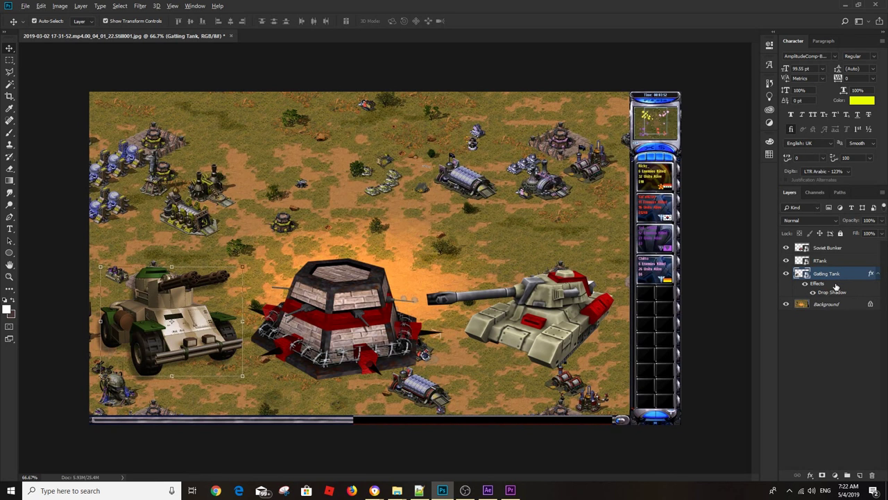
Copy the drop shadow to the RTank layer and adjust its angle
{"action": "left_click_drag", "start_coordinate": [834, 292], "coordinate": [831, 262]}
{"action": "left_click", "coordinate": [835, 278]}
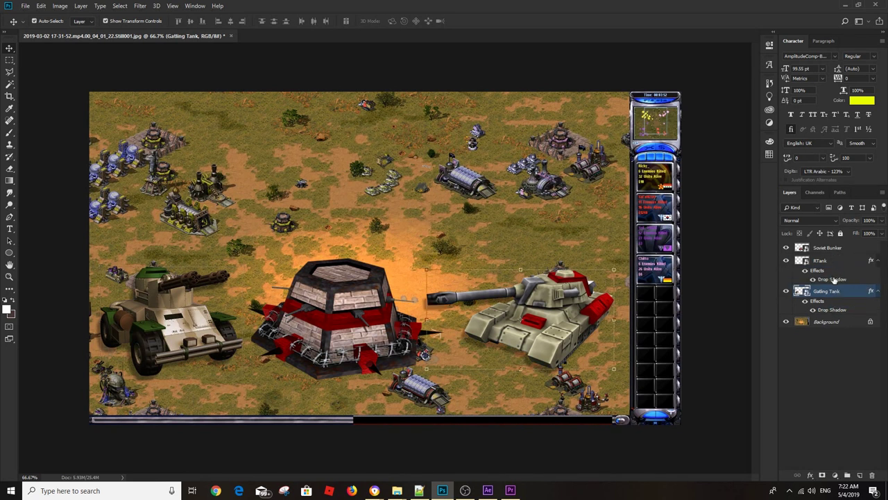
{"action": "double_click", "coordinate": [833, 279]}
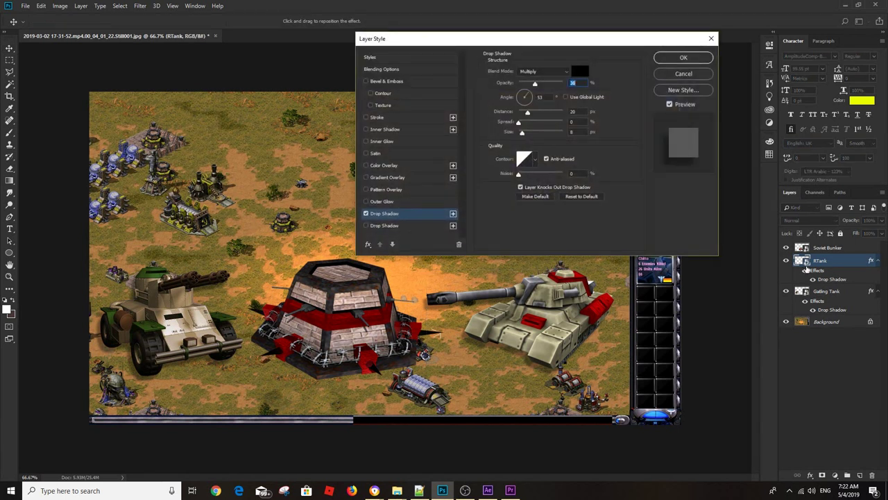
{"action": "left_click_drag", "start_coordinate": [508, 331], "coordinate": [514, 335]}
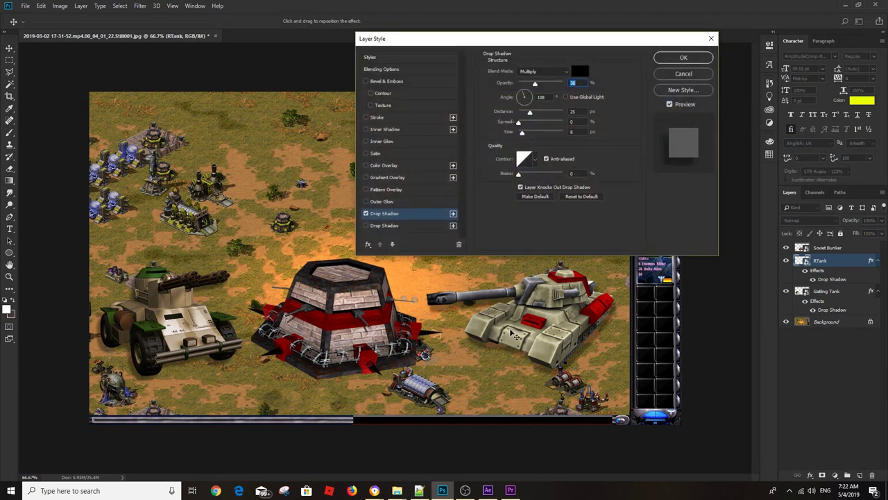
{"action": "left_click", "coordinate": [683, 57]}
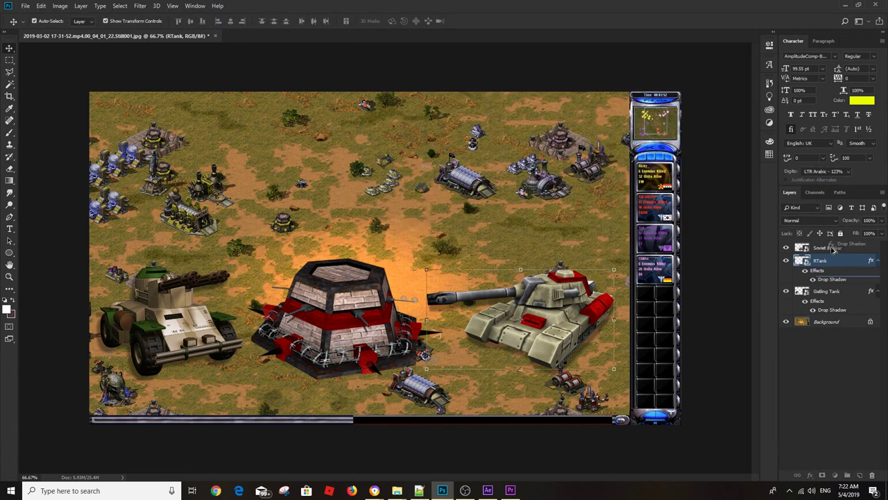
Copy the drop shadow to the Soviet Bunker with 38% opacity, 60° angle, 26 px distance
{"action": "left_click_drag", "start_coordinate": [827, 278], "coordinate": [826, 248]}
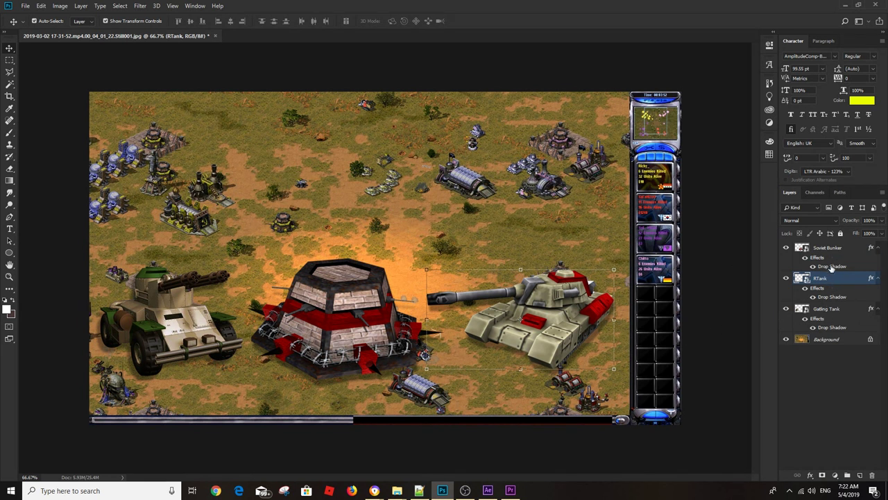
{"action": "double_click", "coordinate": [832, 267]}
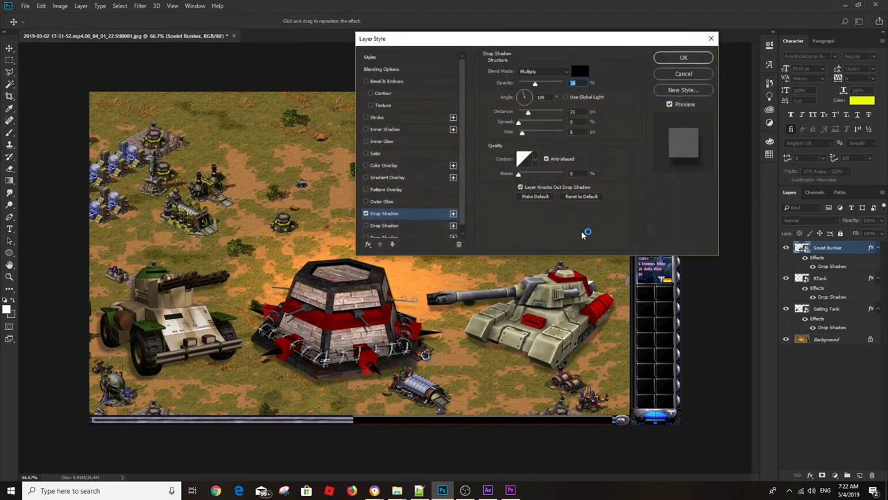
{"action": "left_click_drag", "start_coordinate": [390, 374], "coordinate": [382, 376]}
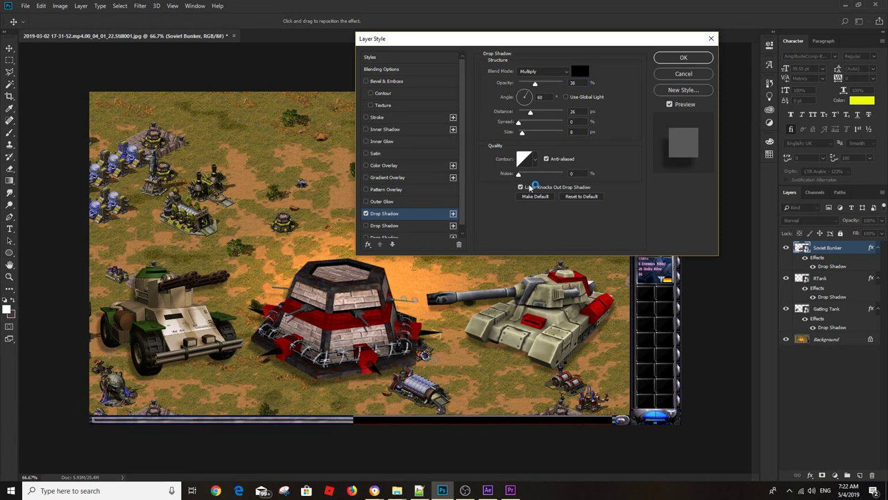
{"action": "left_click", "coordinate": [684, 58]}
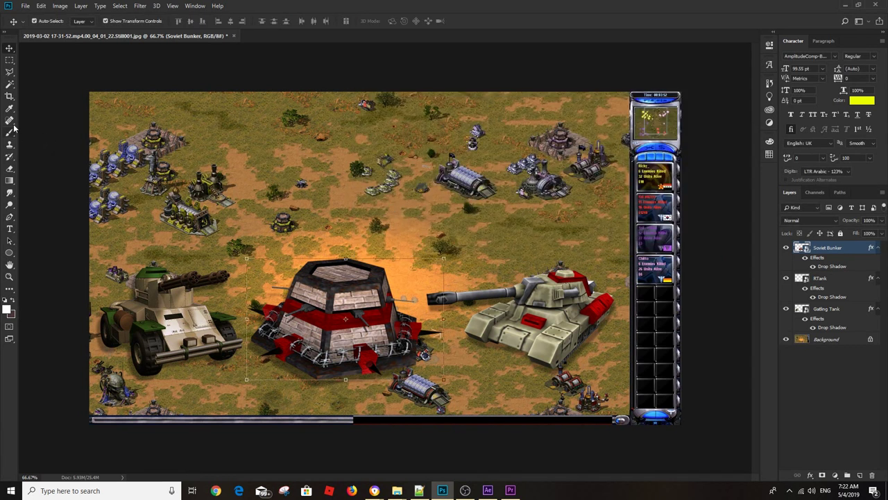
Add a 'Bunkers Land' text title above the bunker
{"action": "left_click", "coordinate": [10, 229]}
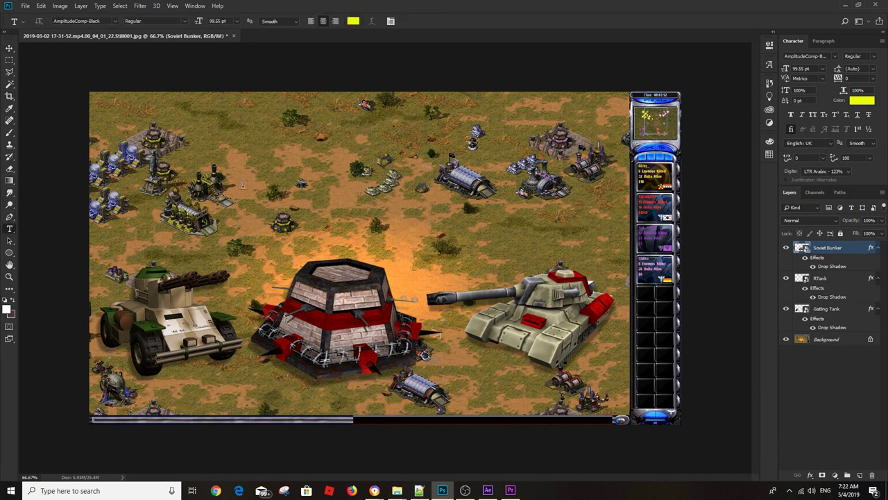
{"action": "left_click", "coordinate": [374, 218]}
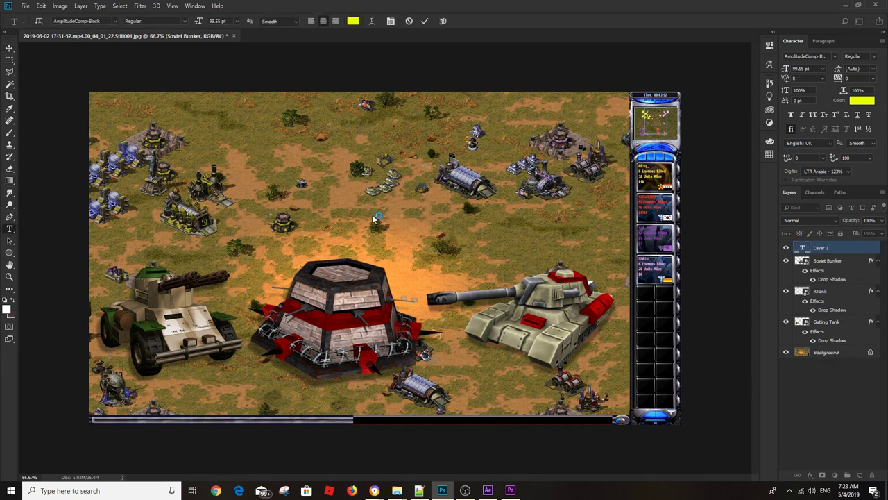
{"action": "type", "text": "B"}
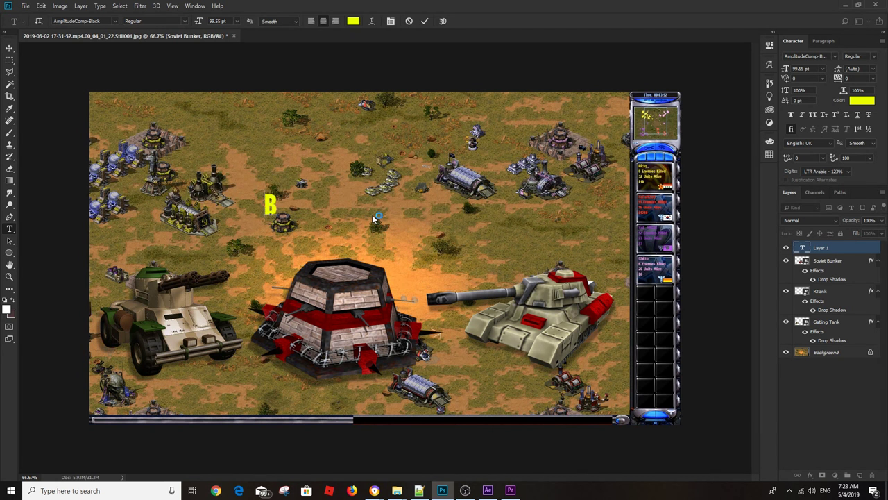
{"action": "type", "text": "unk"}
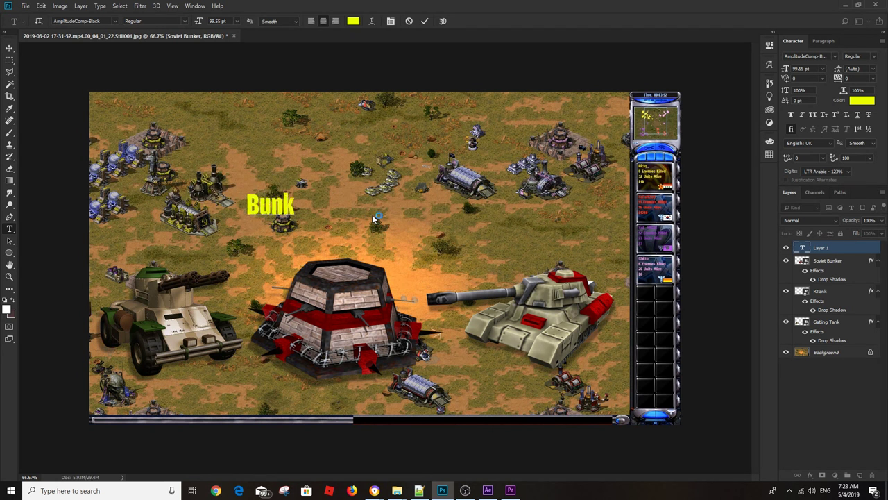
{"action": "type", "text": "ersLand"}
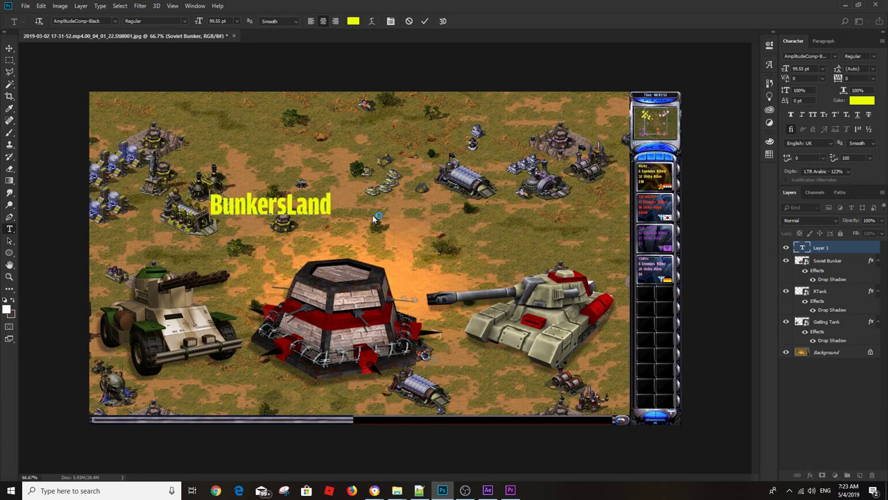
{"action": "left_click", "coordinate": [279, 204]}
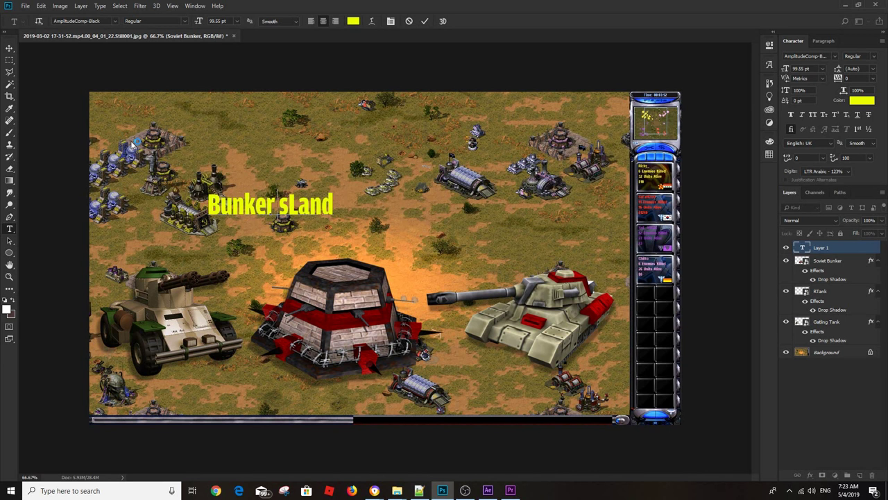
{"action": "key", "text": "BackSpace"}
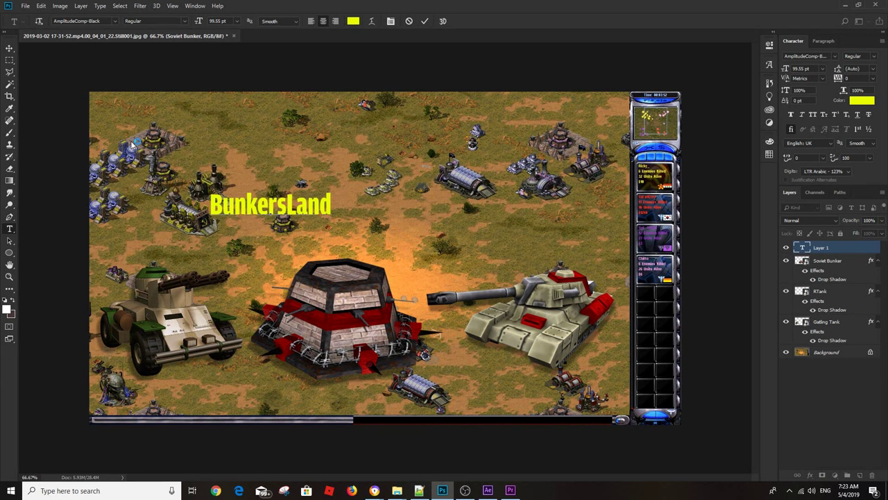
{"action": "key", "text": "Right"}
{"action": "left_click", "coordinate": [10, 48]}
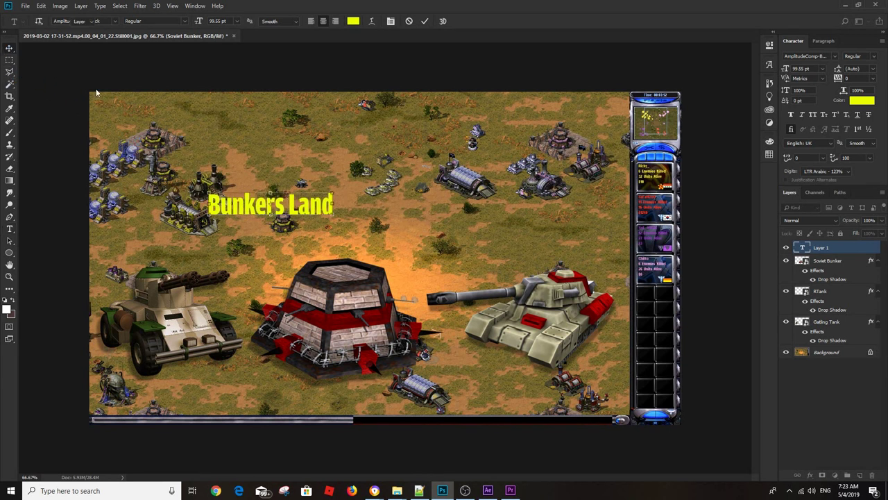
Scale the 'Bunkers Land' title up to about 168%
{"action": "key", "text": "ctrl+t"}
{"action": "left_click_drag", "start_coordinate": [334, 192], "coordinate": [485, 148]}
{"action": "key", "text": "Return"}
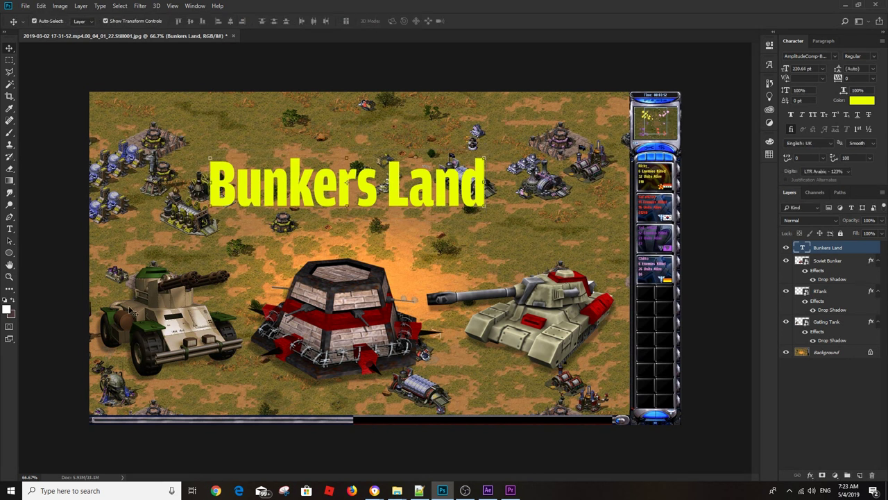
Add an Exposure adjustment above the Gatling Tank, raising exposure and gamma slightly
{"action": "left_click", "coordinate": [157, 310]}
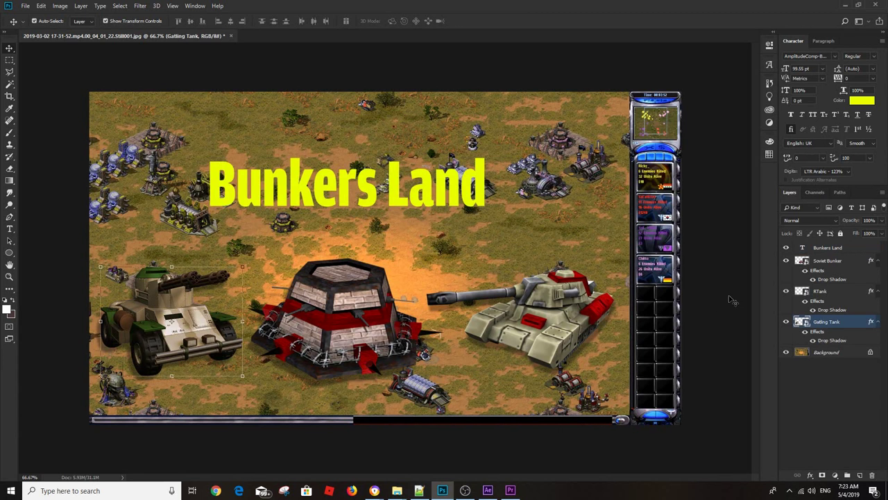
{"action": "left_click", "coordinate": [836, 475]}
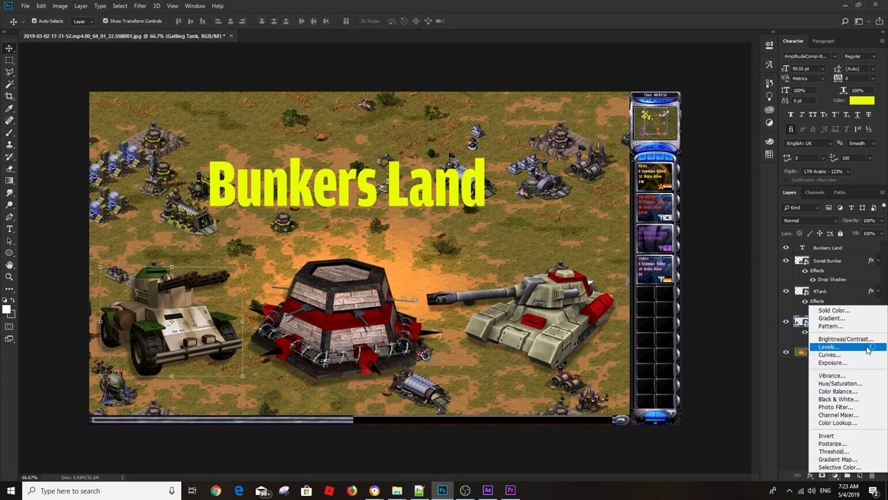
{"action": "left_click", "coordinate": [865, 363]}
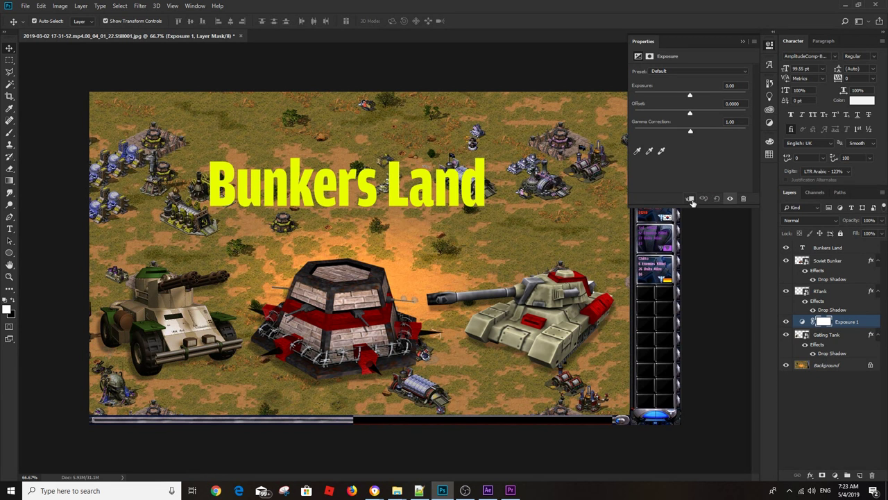
{"action": "left_click_drag", "start_coordinate": [690, 133], "coordinate": [689, 133]}
{"action": "left_click_drag", "start_coordinate": [689, 95], "coordinate": [697, 99]}
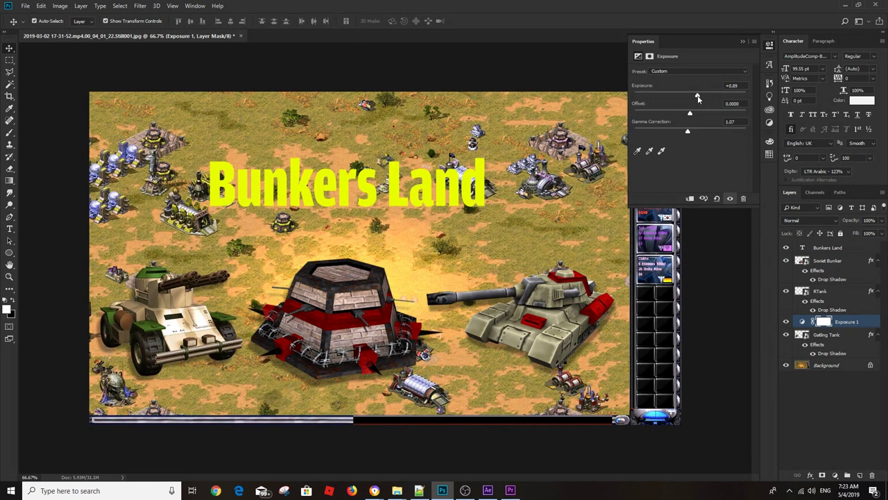
{"action": "left_click_drag", "start_coordinate": [699, 97], "coordinate": [700, 98]}
Clip the Exposure adjustment to the Gatling Tank at exposure +1.22 and gamma 1.15
{"action": "left_click", "coordinate": [689, 200]}
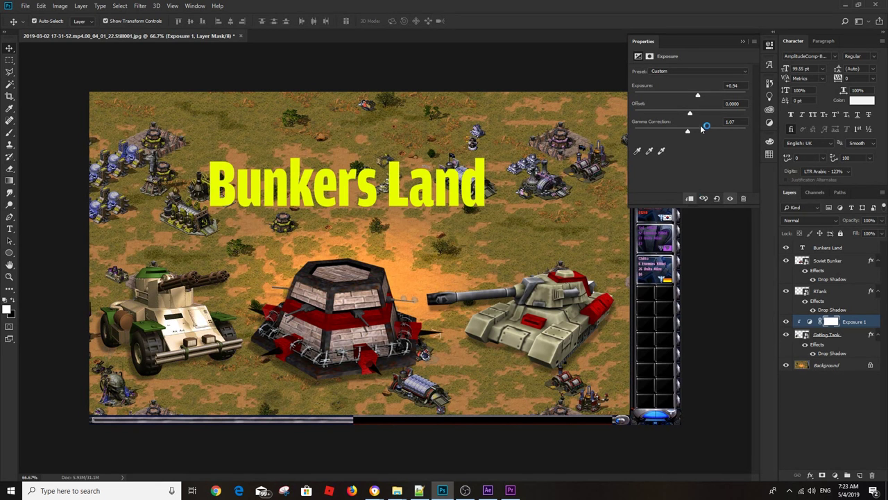
{"action": "left_click_drag", "start_coordinate": [686, 134], "coordinate": [686, 133]}
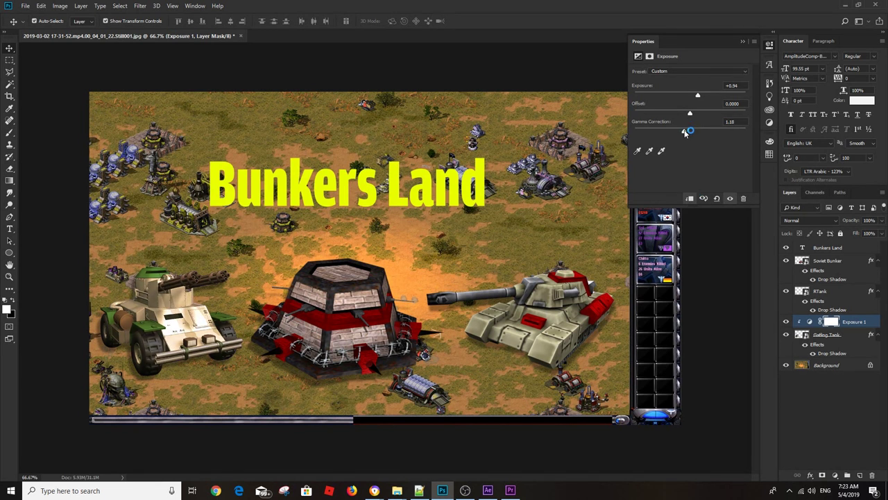
{"action": "left_click", "coordinate": [698, 95]}
{"action": "mouse_move", "coordinate": [699, 95]}
{"action": "left_mouse_down"}
{"action": "mouse_move", "coordinate": [711, 96]}
{"action": "mouse_move", "coordinate": [700, 96]}
{"action": "left_mouse_up"}
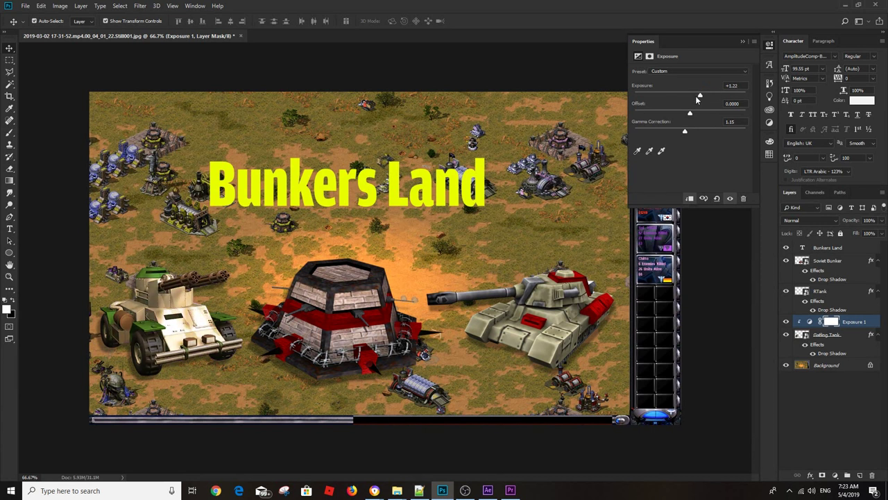
{"action": "left_click", "coordinate": [859, 260]}
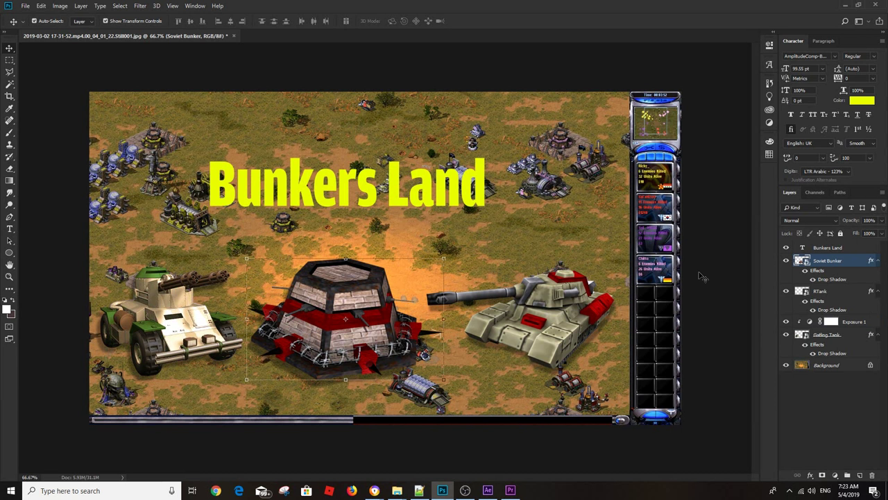
Clip a copy of the Exposure adjustment to the Soviet Bunker and tune its exposure and gamma
{"action": "left_click", "coordinate": [859, 324]}
{"action": "left_click_drag", "start_coordinate": [858, 324], "coordinate": [849, 261]}
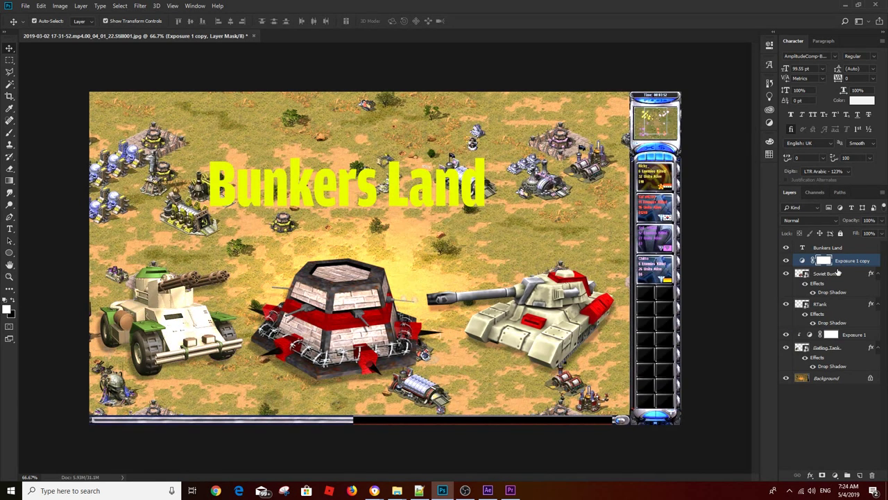
{"action": "left_click", "coordinate": [837, 267], "text": "alt"}
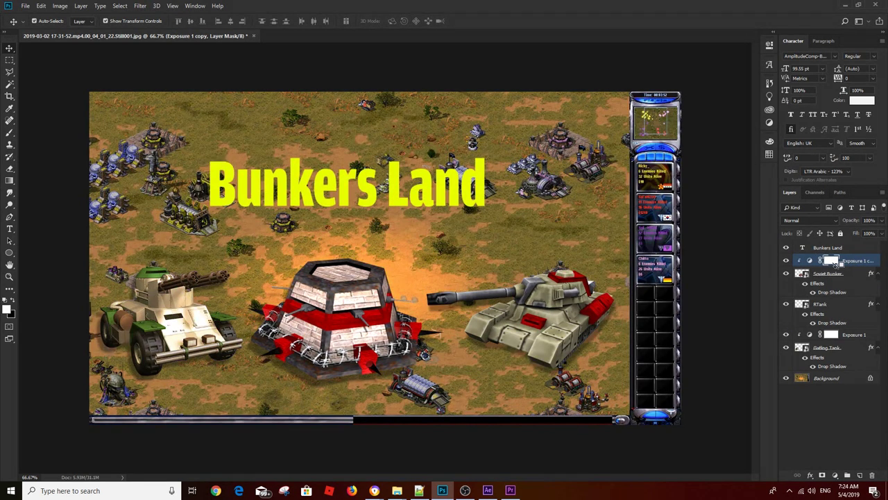
{"action": "double_click", "coordinate": [807, 260]}
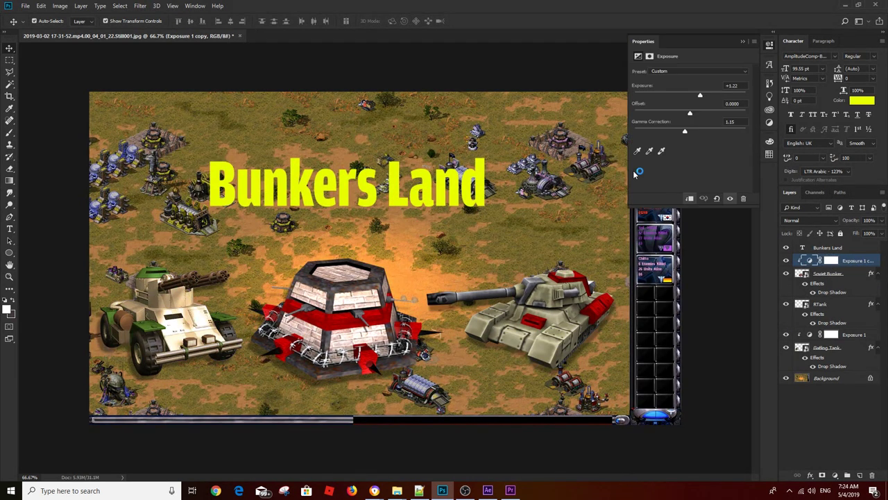
{"action": "left_click_drag", "start_coordinate": [694, 131], "coordinate": [680, 134]}
{"action": "left_click_drag", "start_coordinate": [709, 94], "coordinate": [691, 98]}
{"action": "left_click_drag", "start_coordinate": [678, 132], "coordinate": [687, 133]}
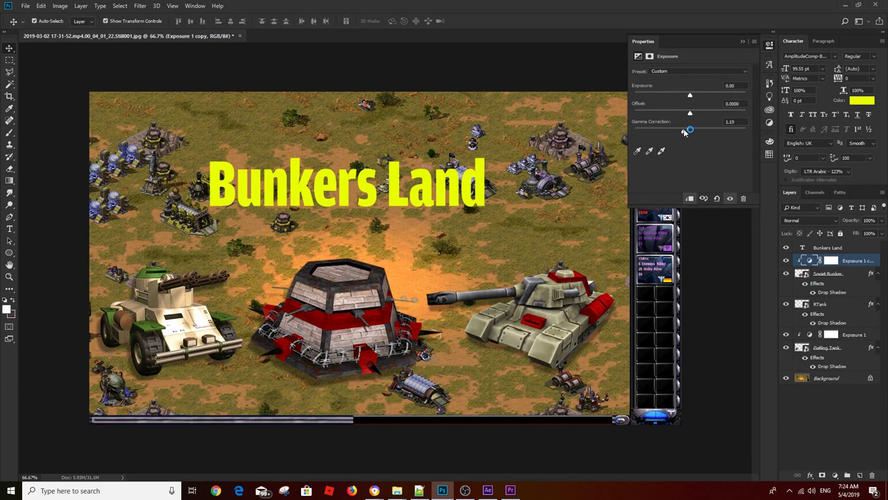
{"action": "left_click", "coordinate": [785, 261]}
{"action": "left_click", "coordinate": [785, 260]}
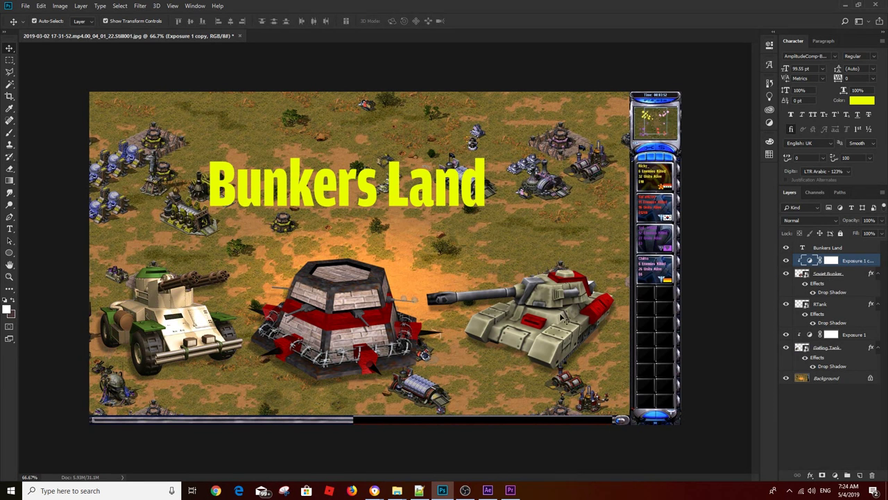
Clip another copy of the Exposure adjustment to the RTank layer to brighten it
{"action": "left_click", "coordinate": [562, 316]}
{"action": "left_click_drag", "start_coordinate": [857, 335], "coordinate": [823, 305]}
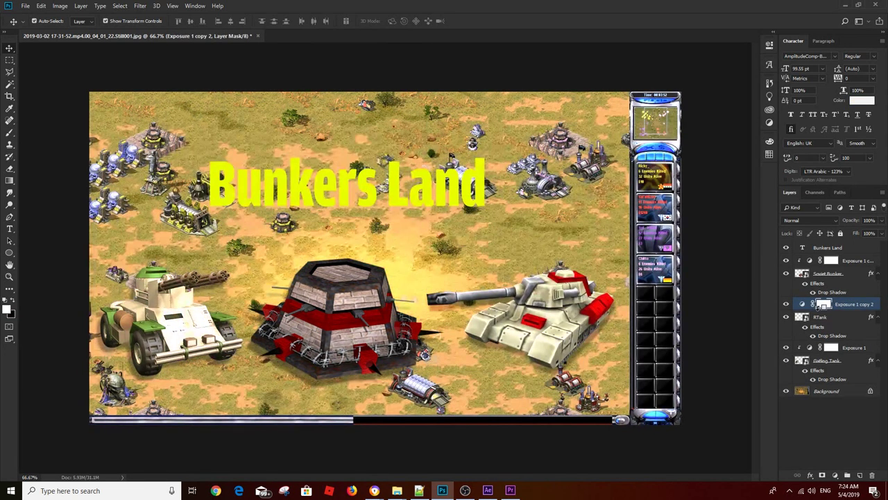
{"action": "left_click", "coordinate": [821, 310], "text": "alt"}
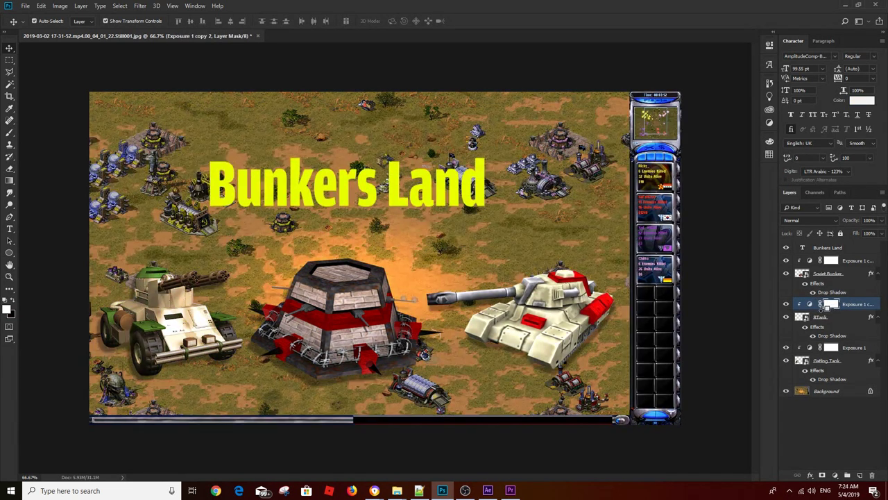
{"action": "left_click", "coordinate": [787, 304]}
{"action": "left_click", "coordinate": [786, 304]}
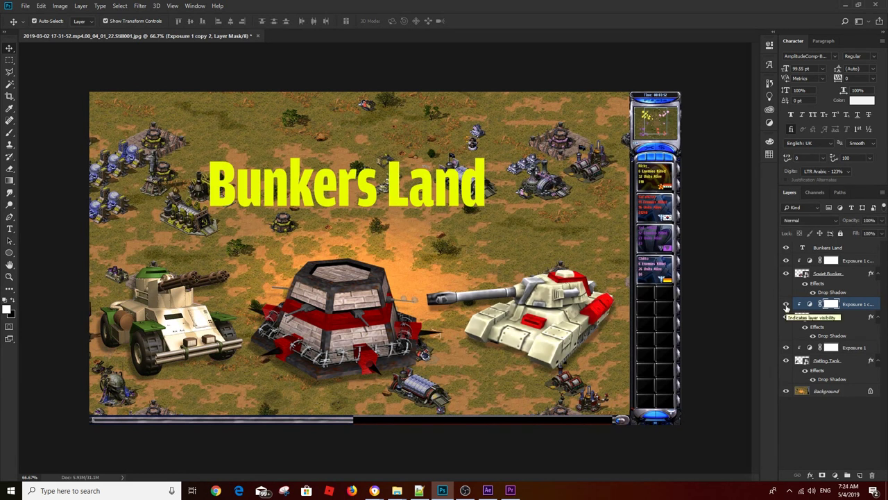
{"action": "left_click", "coordinate": [481, 178]}
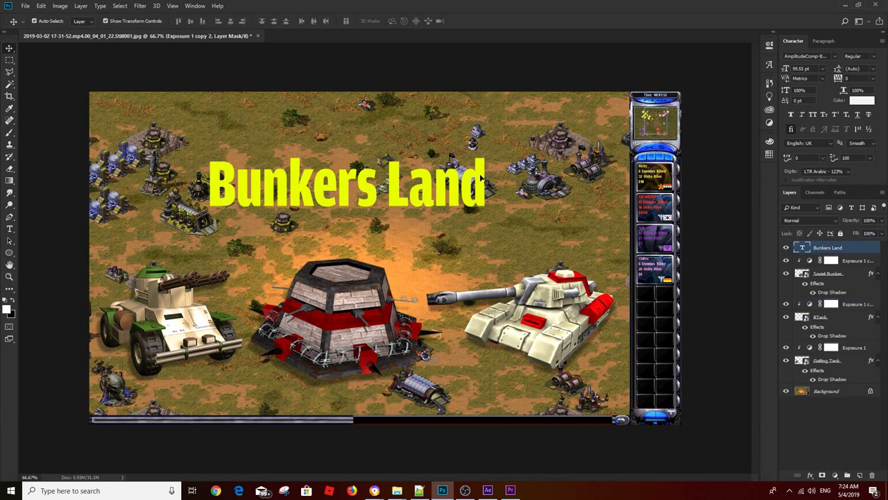
Change the Bunkers Land title font to Commador and nudge the text slightly lower
{"action": "left_click", "coordinate": [836, 56]}
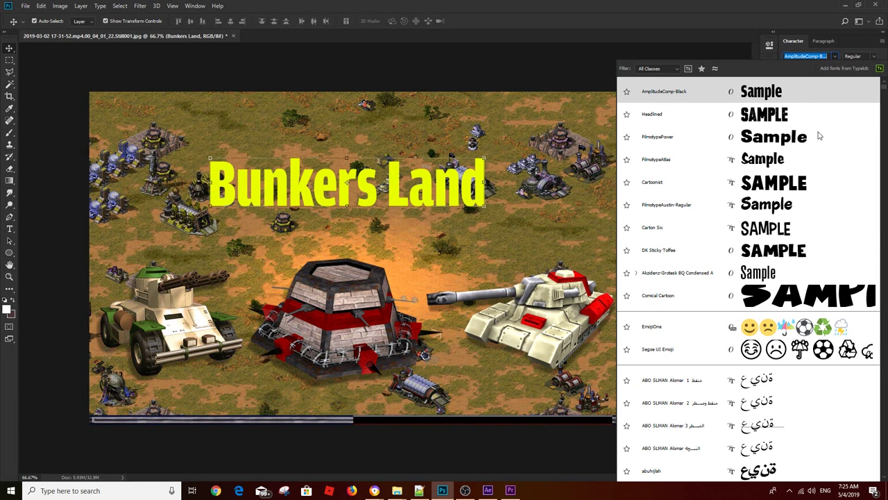
{"action": "scroll", "coordinate": [886, 101], "scroll_direction": "down", "scroll_amount": 1}
{"action": "left_click_drag", "start_coordinate": [886, 100], "coordinate": [886, 313]}
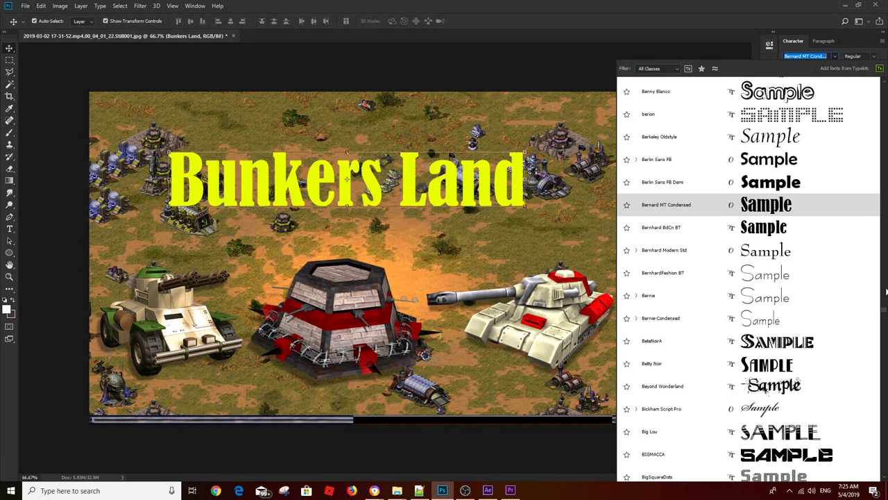
{"action": "left_click_drag", "start_coordinate": [885, 312], "coordinate": [884, 333]}
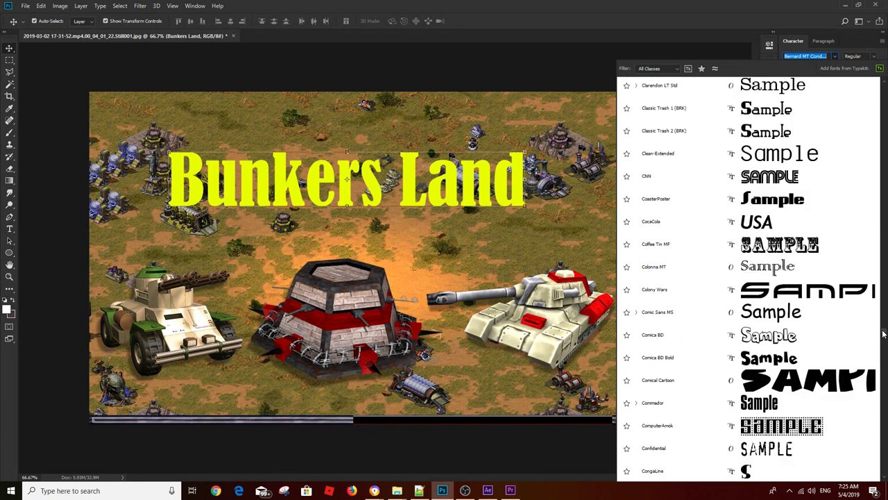
{"action": "left_click", "coordinate": [861, 405]}
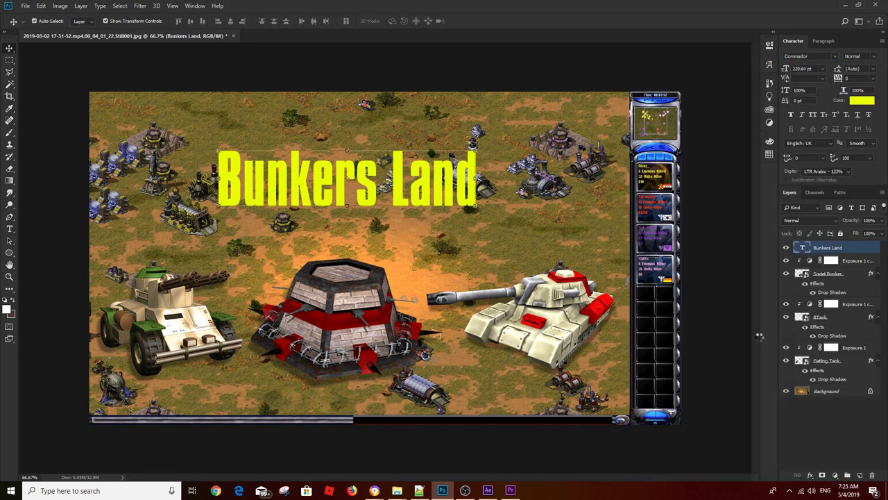
{"action": "left_click_drag", "start_coordinate": [446, 198], "coordinate": [456, 236]}
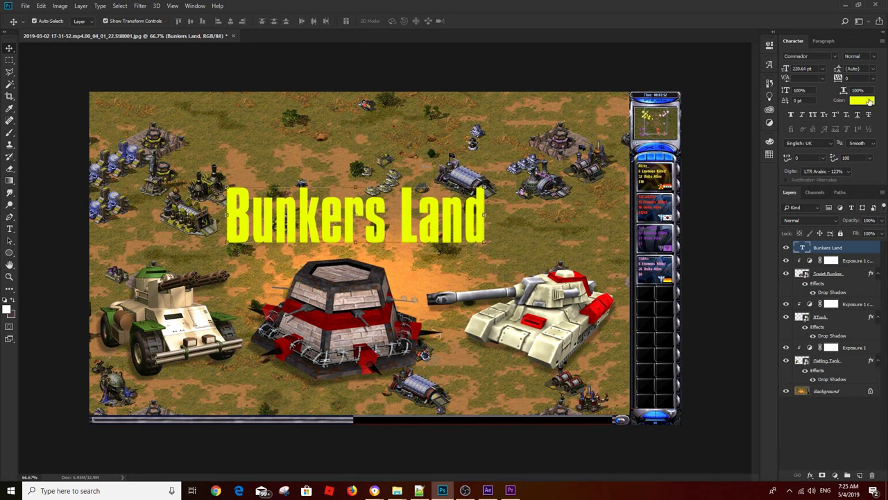
Open the title's Layer Style settings and enable Gradient Overlay
{"action": "double_click", "coordinate": [868, 248]}
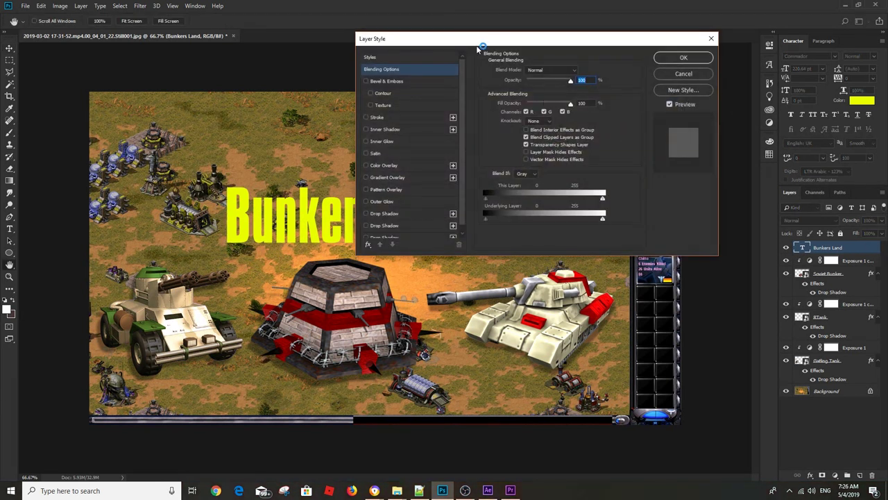
{"action": "left_click_drag", "start_coordinate": [539, 34], "coordinate": [620, 24]}
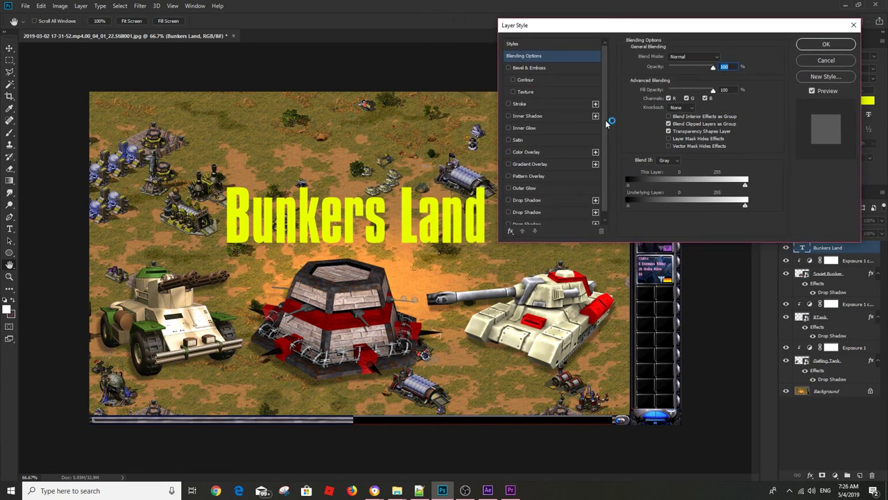
{"action": "scroll", "coordinate": [609, 161], "scroll_direction": "down", "scroll_amount": 1}
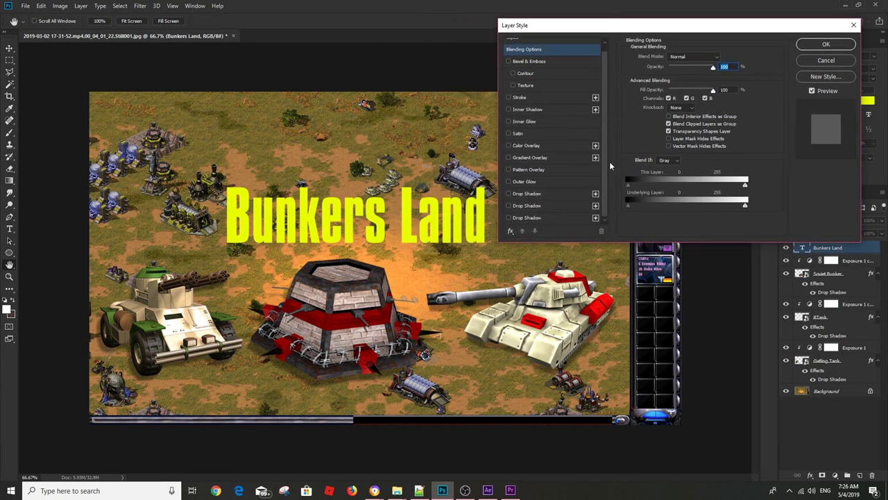
{"action": "left_click", "coordinate": [535, 158]}
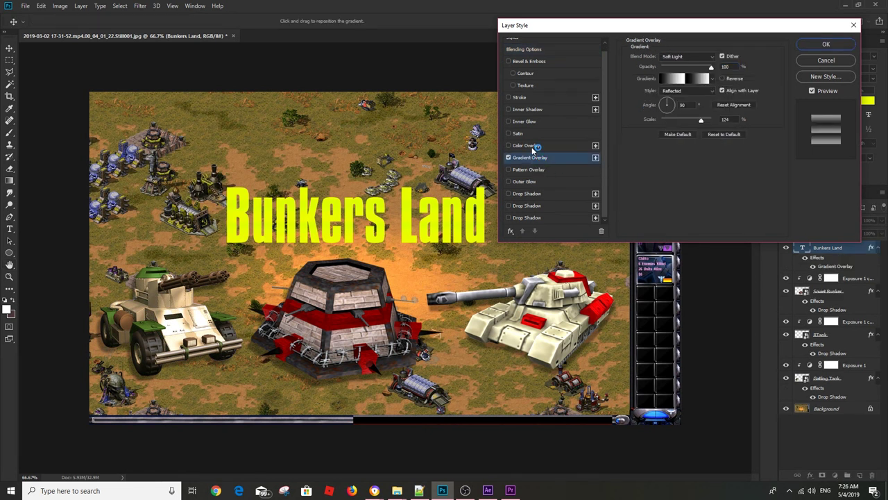
{"action": "left_click_drag", "start_coordinate": [705, 67], "coordinate": [705, 58]}
Pick a new gradient preset, reposition it over the title, and confirm with Soft Light blending
{"action": "left_click", "coordinate": [712, 80]}
{"action": "left_click", "coordinate": [670, 99]}
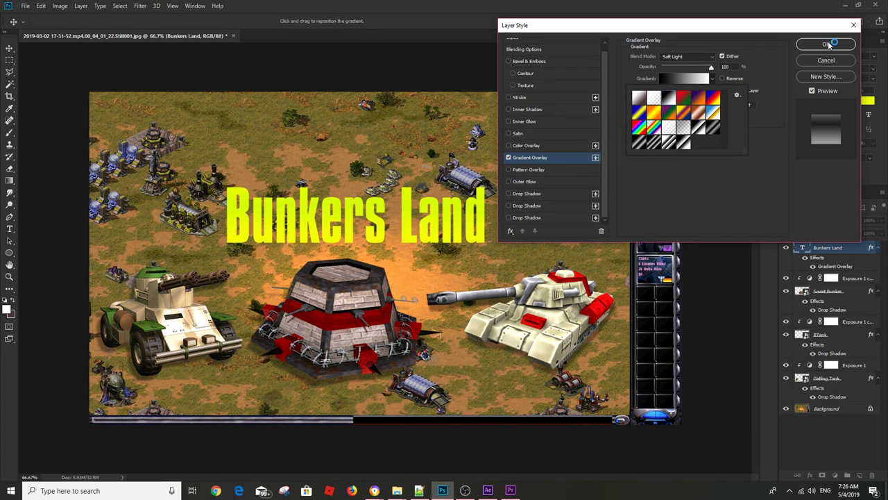
{"action": "left_click", "coordinate": [469, 212]}
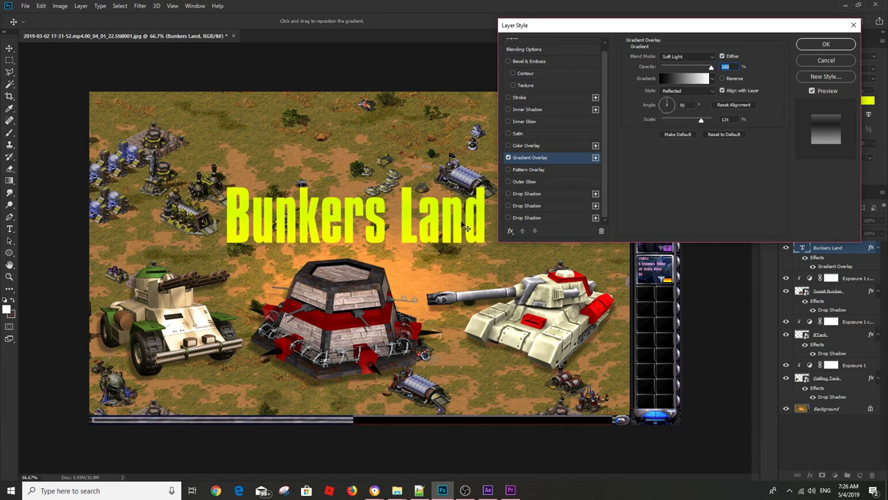
{"action": "left_click", "coordinate": [467, 227]}
{"action": "left_click_drag", "start_coordinate": [467, 227], "coordinate": [468, 205]}
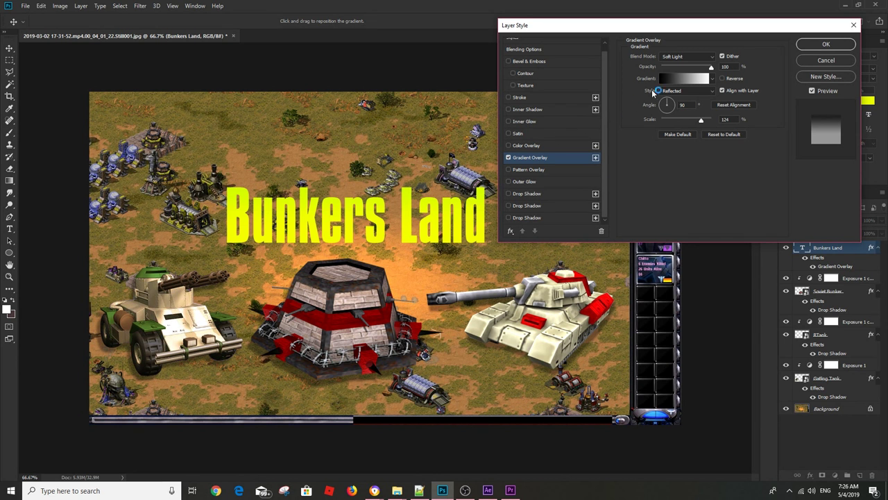
{"action": "left_click", "coordinate": [686, 57]}
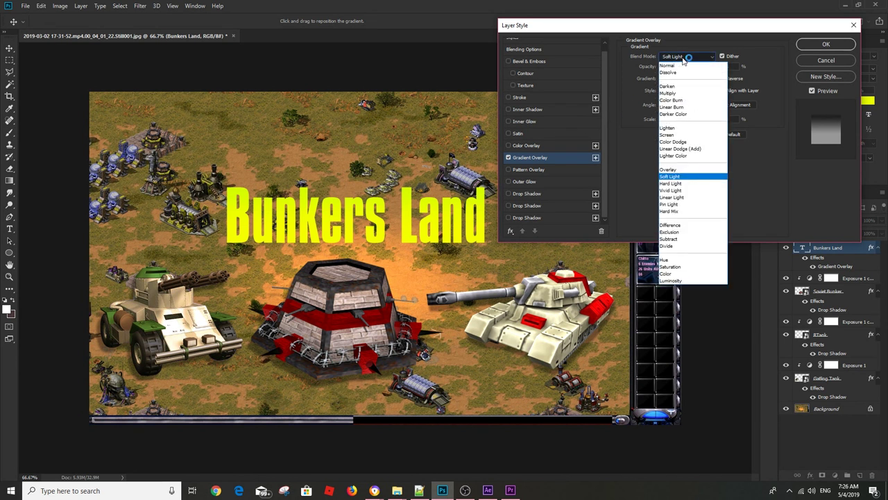
{"action": "left_click", "coordinate": [686, 56]}
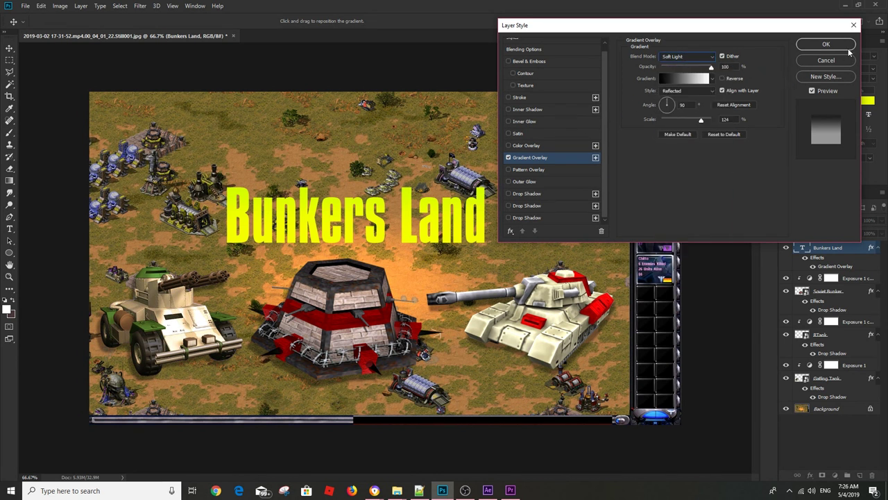
{"action": "left_click", "coordinate": [826, 44]}
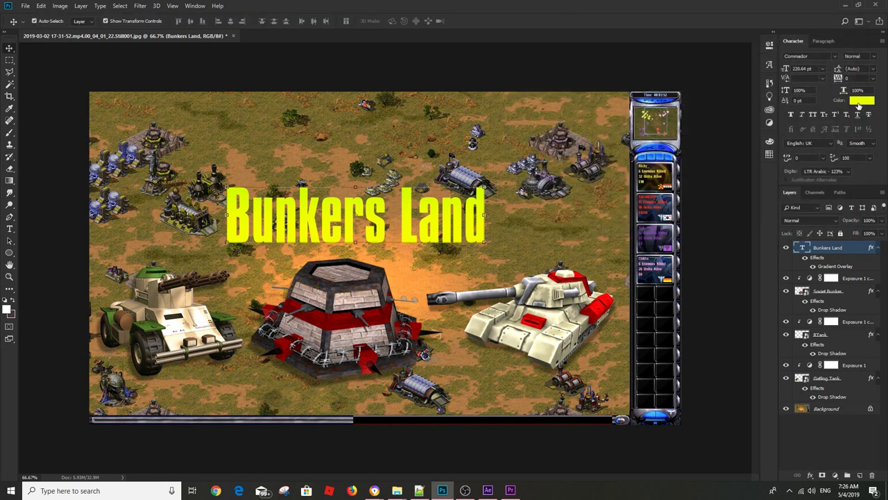
Change the title text colour to a brighter yellow-green, around R238 G254 B59
{"action": "left_click", "coordinate": [861, 101]}
{"action": "left_click", "coordinate": [672, 215]}
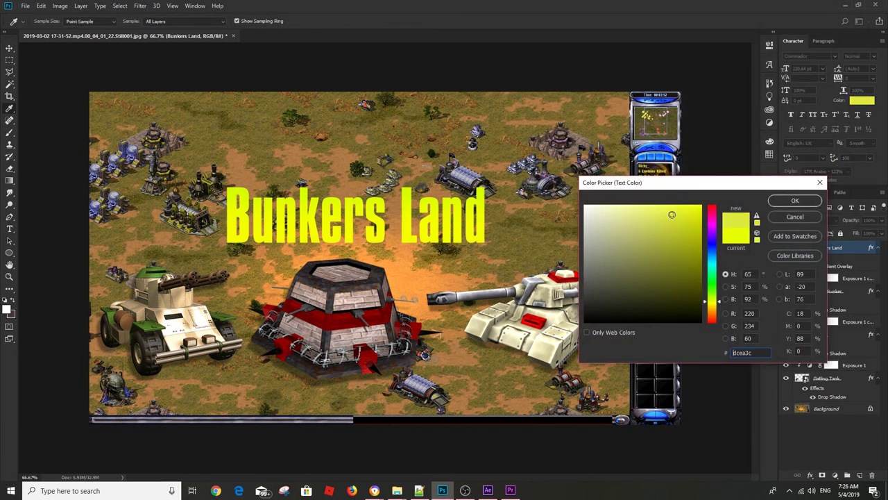
{"action": "left_click_drag", "start_coordinate": [671, 214], "coordinate": [669, 207]}
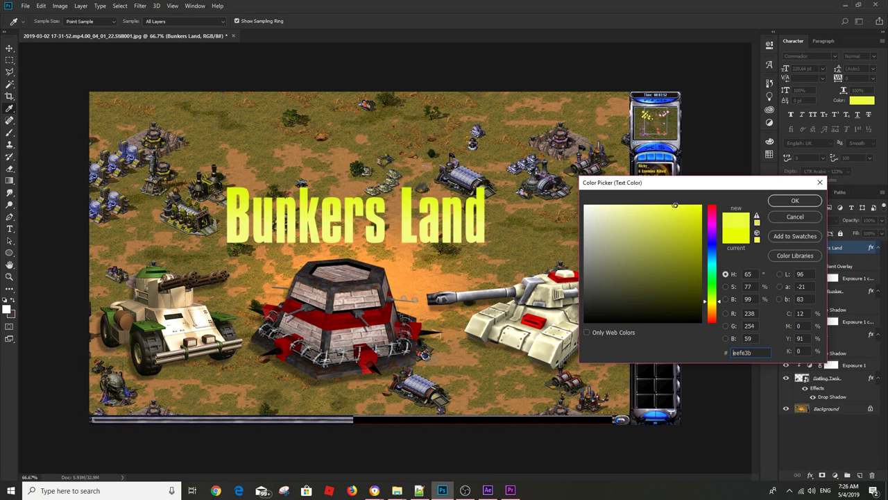
{"action": "left_click", "coordinate": [795, 200]}
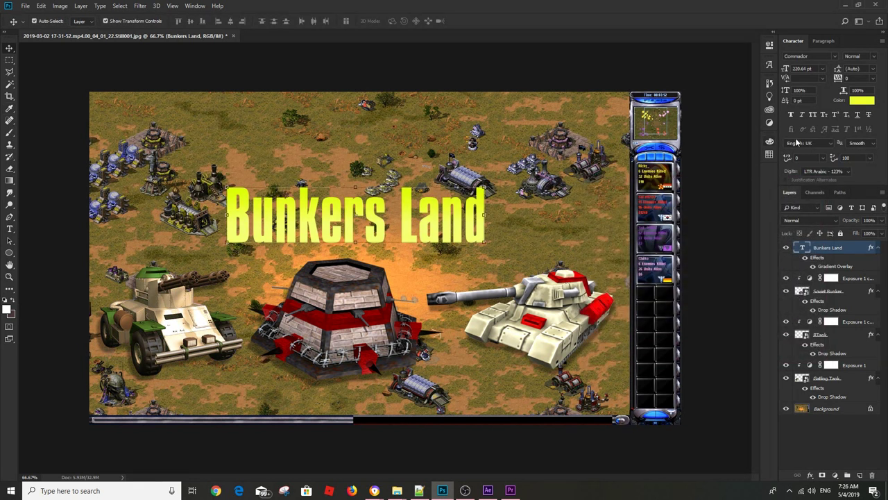
Reverse the title's gradient overlay and switch it to a plain black-to-white gradient
{"action": "double_click", "coordinate": [835, 265]}
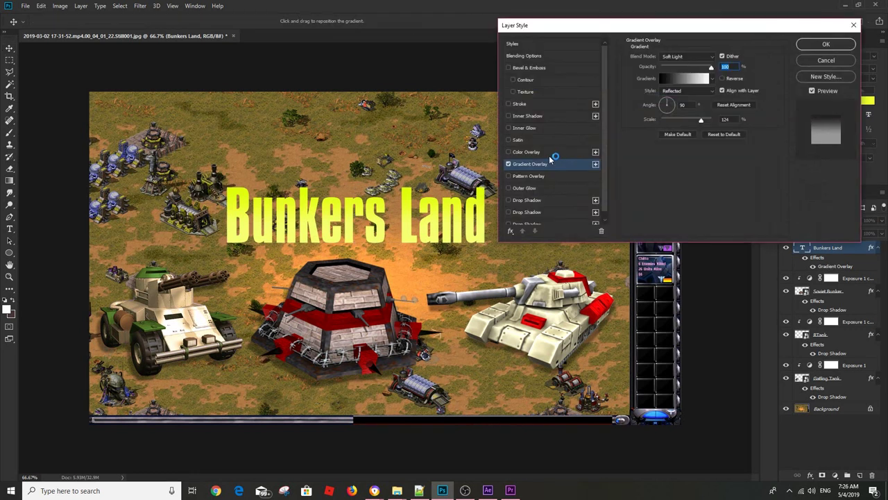
{"action": "left_click", "coordinate": [734, 79]}
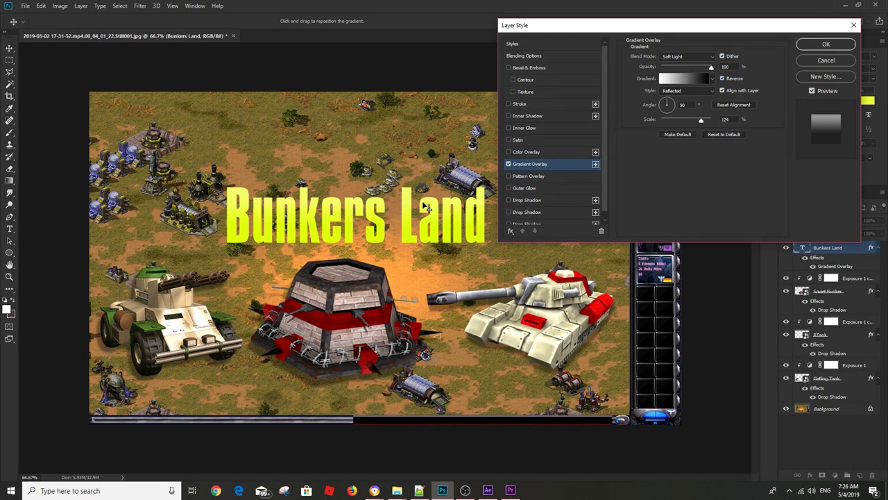
{"action": "left_click_drag", "start_coordinate": [429, 211], "coordinate": [471, 206]}
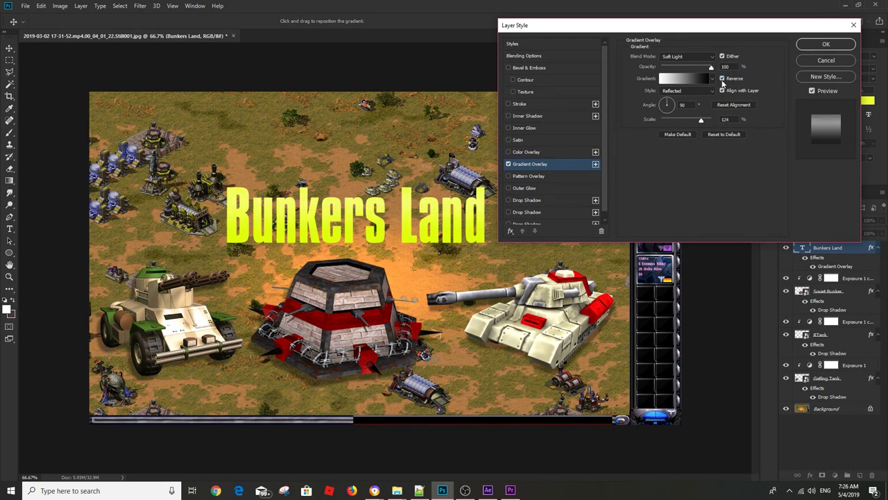
{"action": "left_click", "coordinate": [712, 78]}
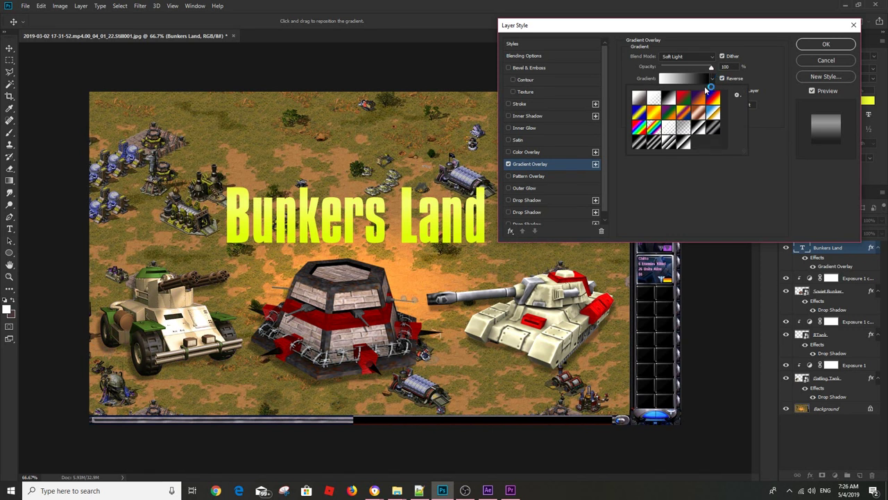
{"action": "left_click", "coordinate": [685, 142]}
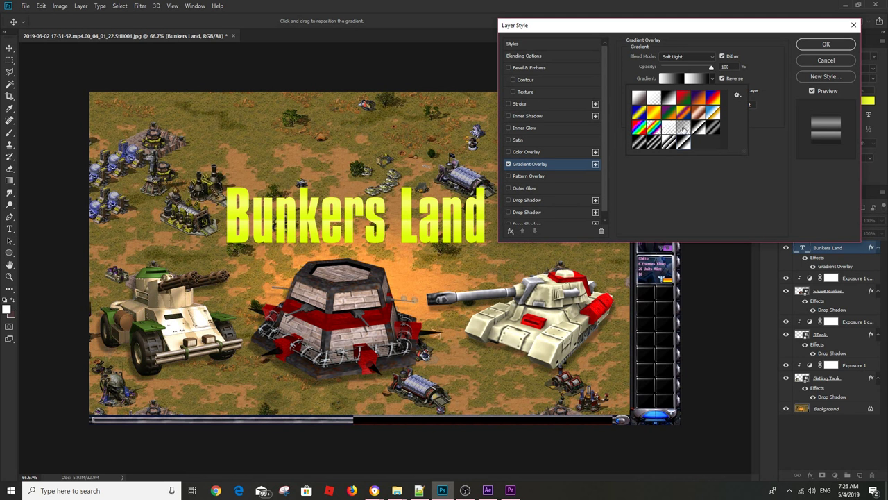
{"action": "left_click", "coordinate": [684, 129]}
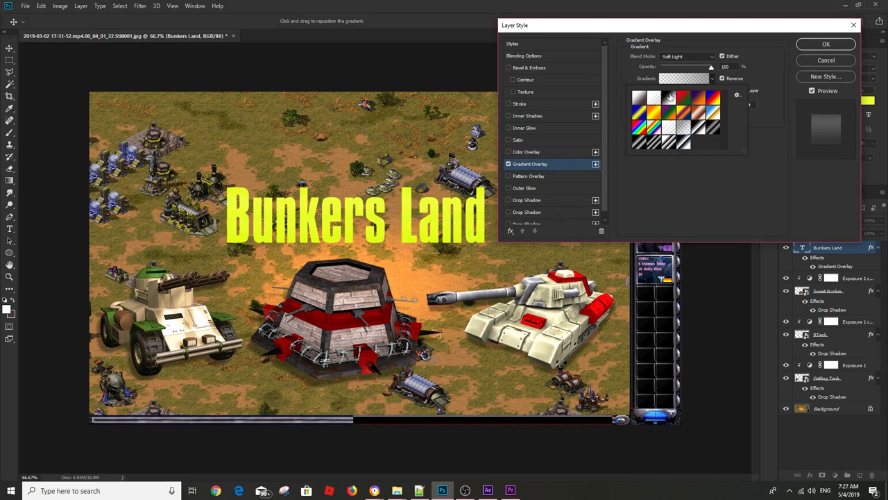
{"action": "left_click", "coordinate": [670, 95]}
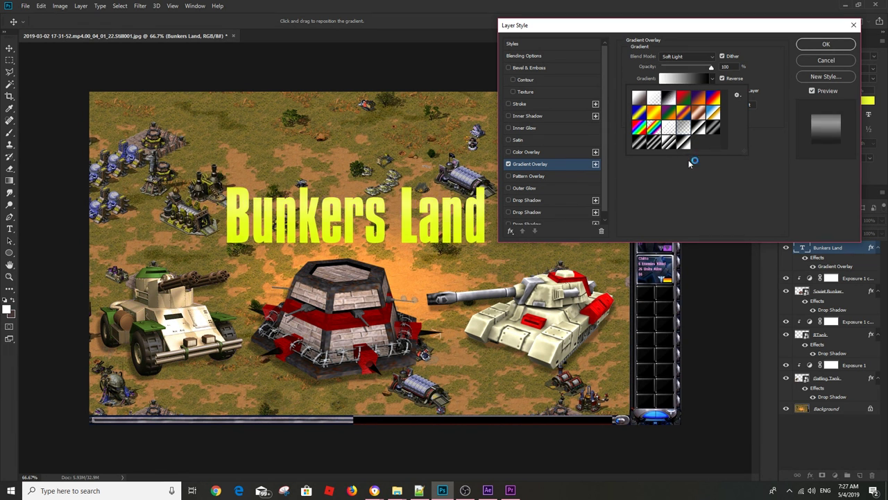
{"action": "left_click", "coordinate": [746, 166]}
Reduce the gradient scale to 82% and turn on Pattern Overlay
{"action": "left_click", "coordinate": [697, 121]}
{"action": "left_click_drag", "start_coordinate": [697, 122], "coordinate": [686, 121]}
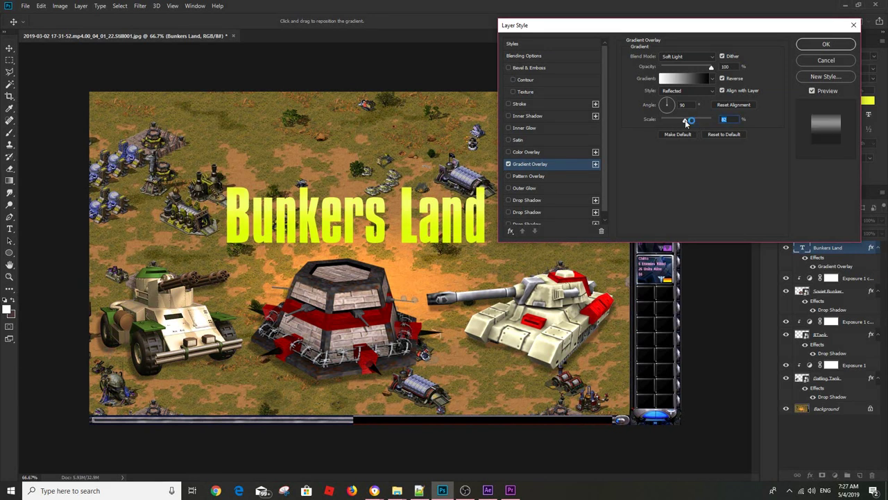
{"action": "left_click", "coordinate": [372, 219]}
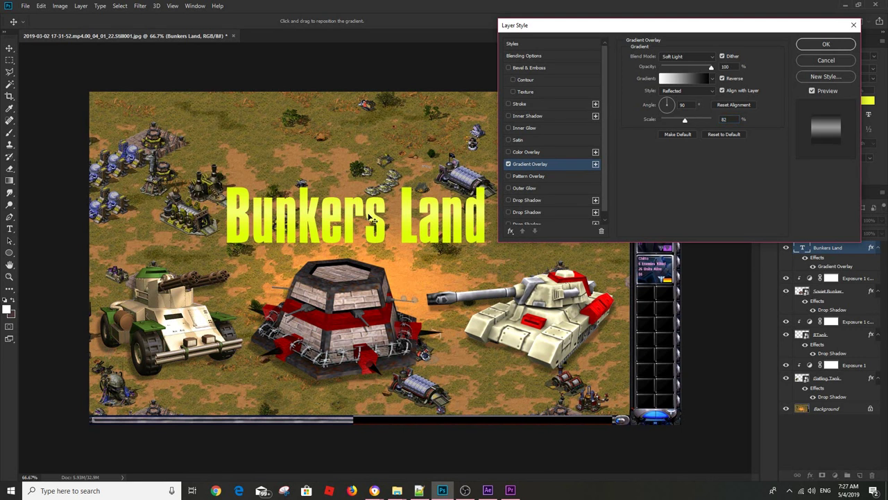
{"action": "left_click", "coordinate": [531, 182]}
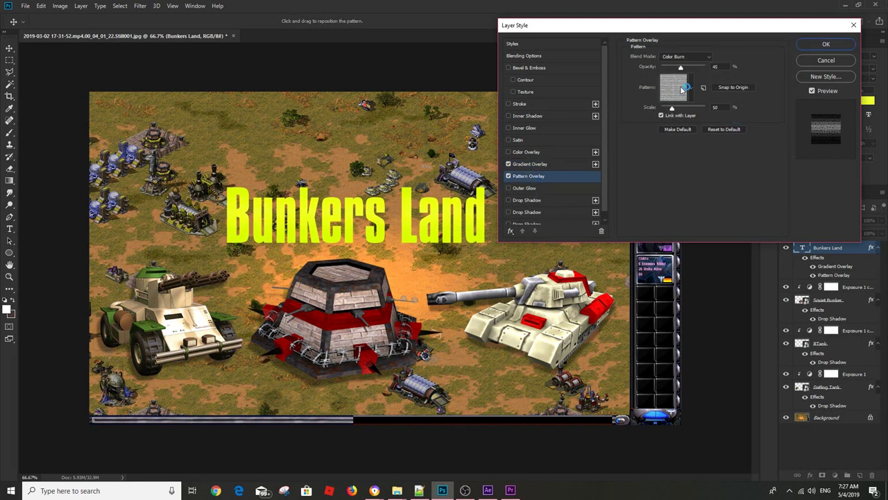
Set the pattern overlay to 100% opacity with a polka-dot pattern
{"action": "left_click_drag", "start_coordinate": [691, 66], "coordinate": [706, 67]}
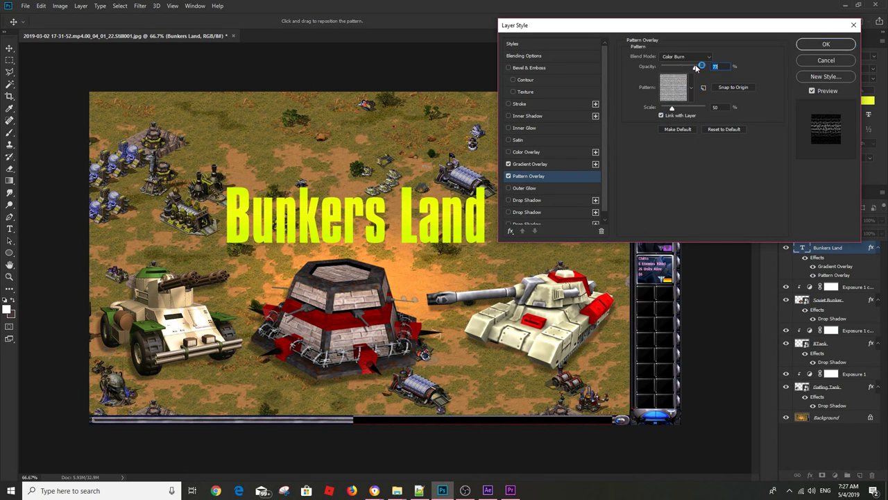
{"action": "left_click", "coordinate": [691, 95]}
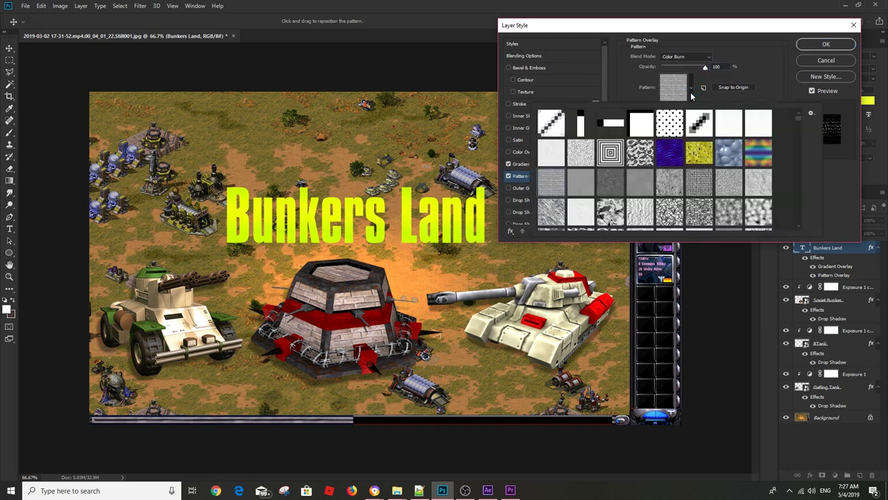
{"action": "left_click", "coordinate": [610, 154]}
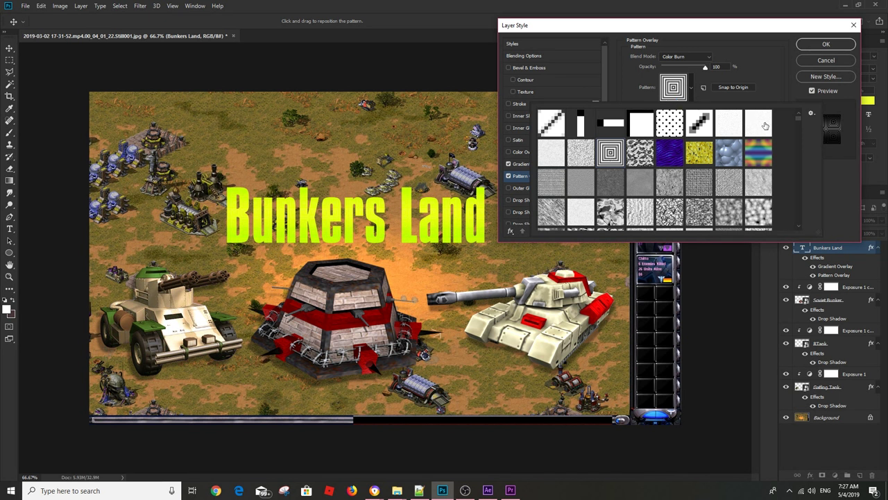
{"action": "left_click", "coordinate": [667, 122]}
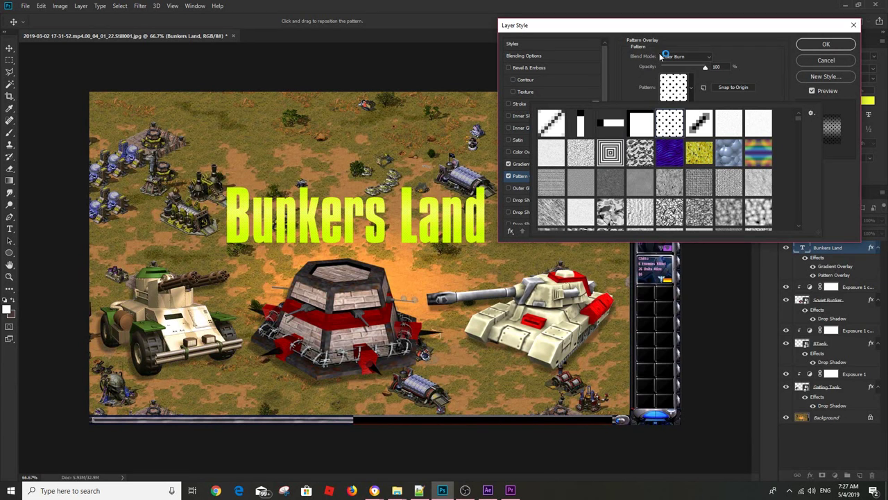
{"action": "left_click", "coordinate": [611, 69]}
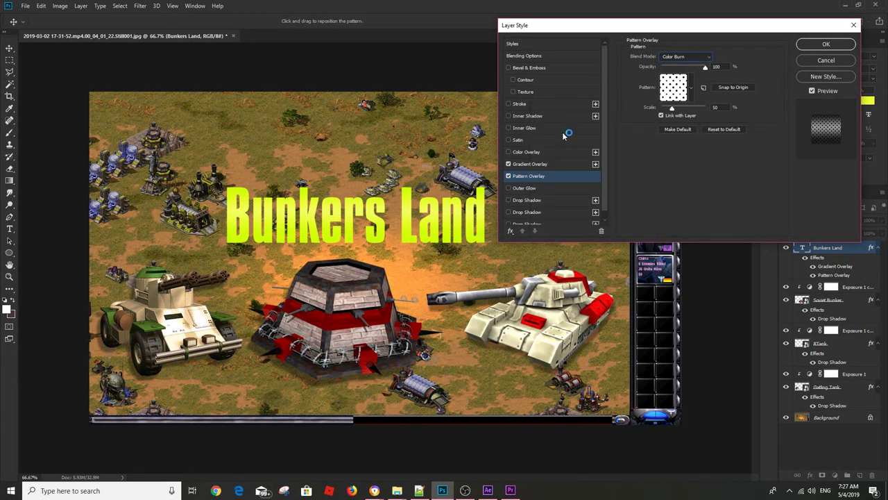
Lower the gradient overlay opacity and set the pattern blend mode to Multiply
{"action": "left_click", "coordinate": [541, 164]}
{"action": "mouse_move", "coordinate": [712, 69]}
{"action": "left_mouse_down"}
{"action": "mouse_move", "coordinate": [677, 73]}
{"action": "mouse_move", "coordinate": [719, 76]}
{"action": "mouse_move", "coordinate": [709, 72]}
{"action": "left_mouse_up"}
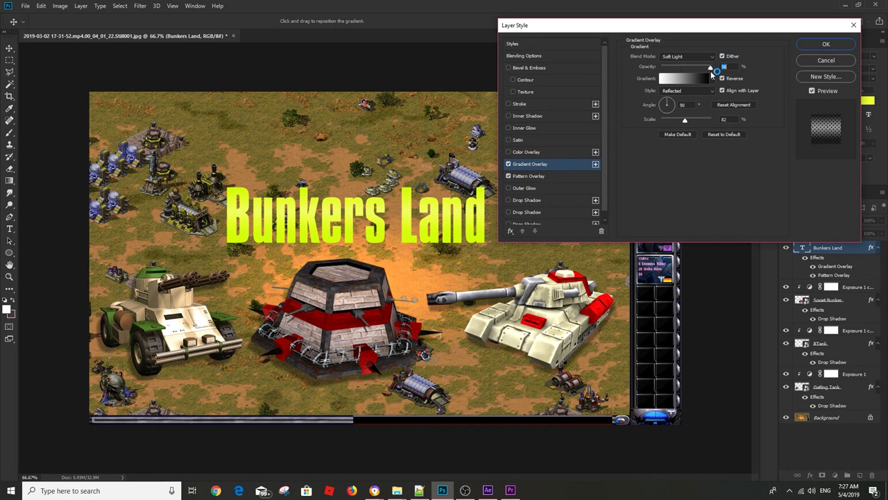
{"action": "left_click", "coordinate": [538, 176]}
{"action": "left_click", "coordinate": [705, 59]}
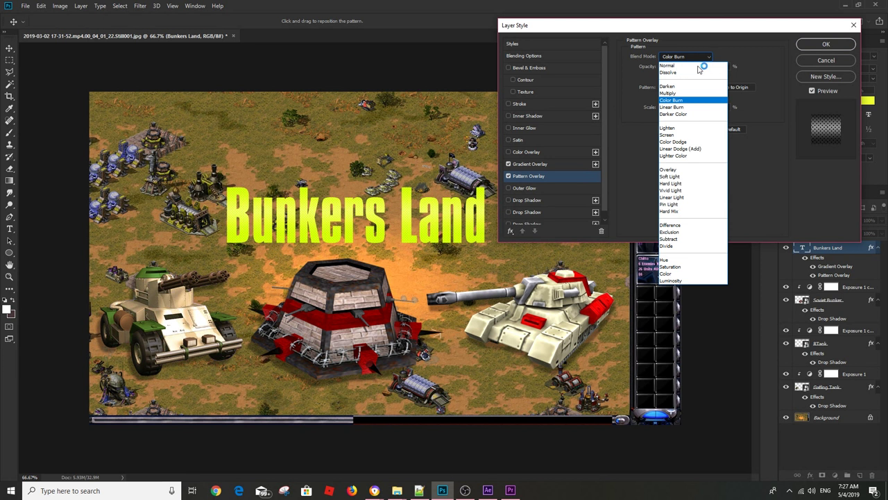
{"action": "left_click", "coordinate": [694, 93]}
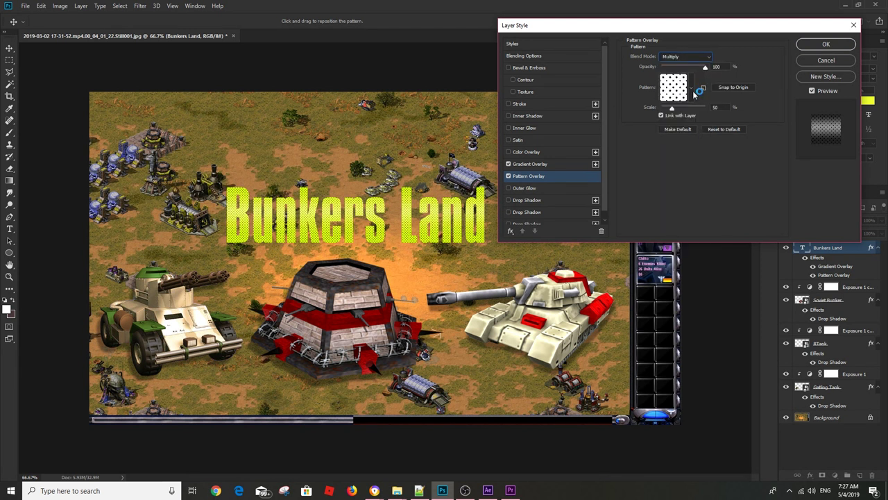
Swap the pattern for the speckled noise texture
{"action": "left_click", "coordinate": [692, 88]}
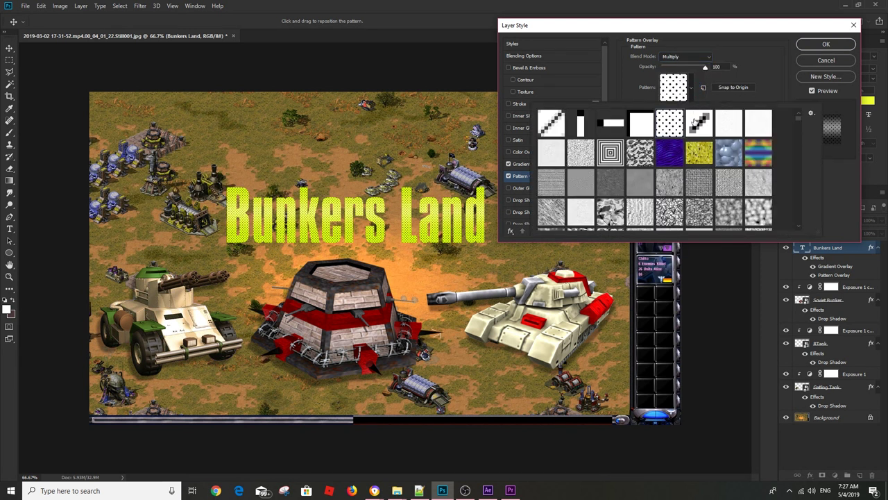
{"action": "left_click", "coordinate": [642, 129]}
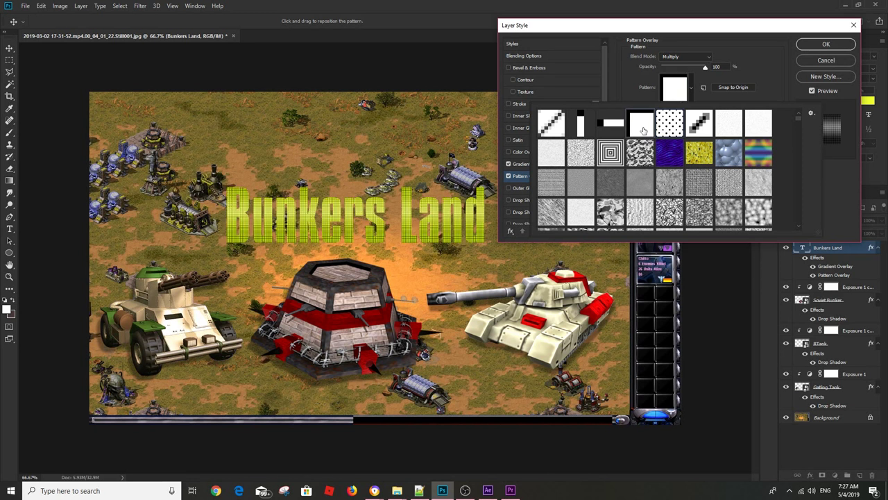
{"action": "left_click", "coordinate": [554, 124]}
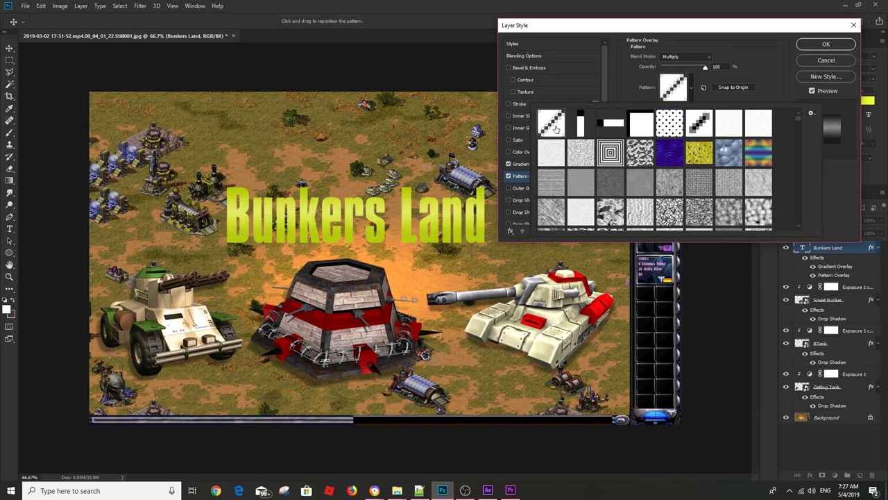
{"action": "left_click", "coordinate": [583, 132]}
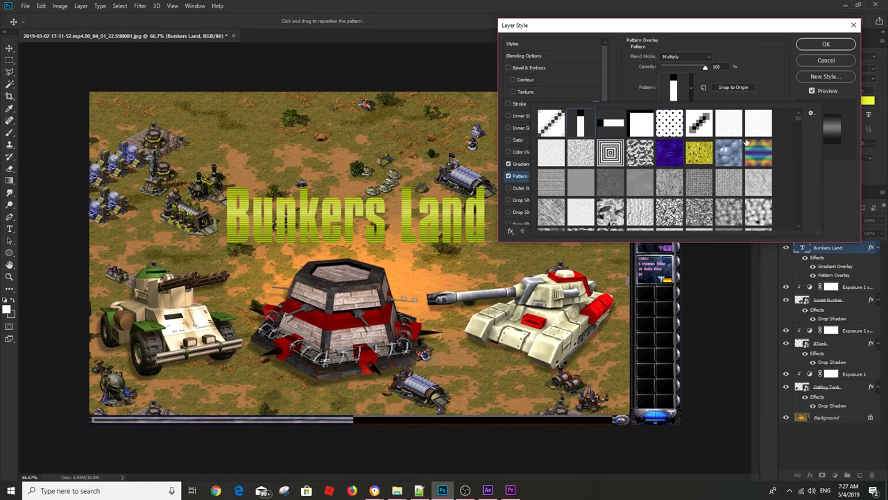
{"action": "scroll", "coordinate": [800, 125], "scroll_direction": "down", "scroll_amount": 2}
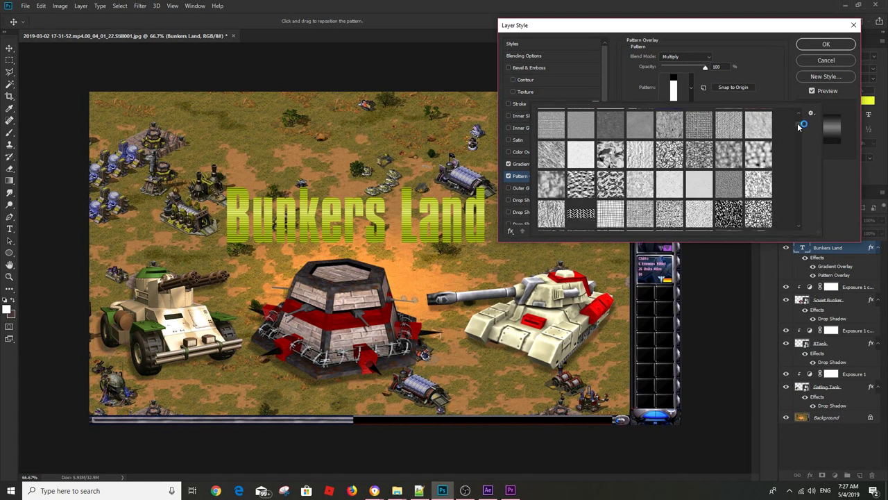
{"action": "scroll", "coordinate": [800, 125], "scroll_direction": "up", "scroll_amount": 3}
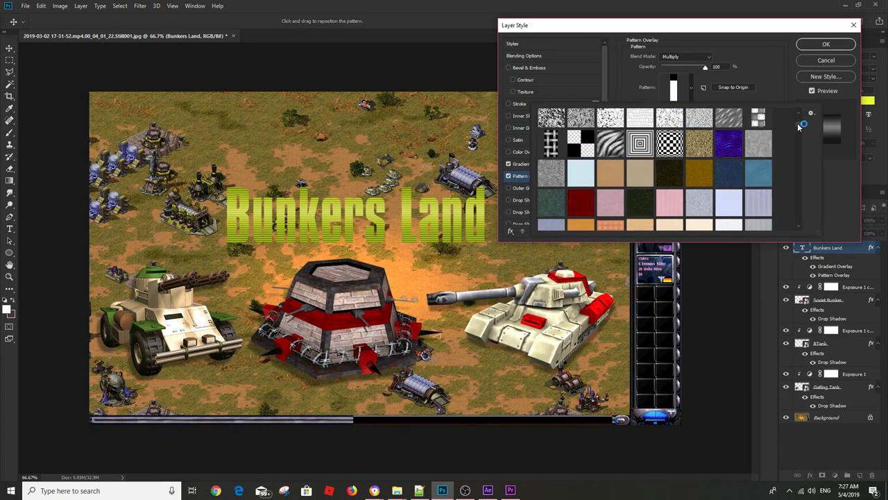
{"action": "left_click", "coordinate": [616, 126]}
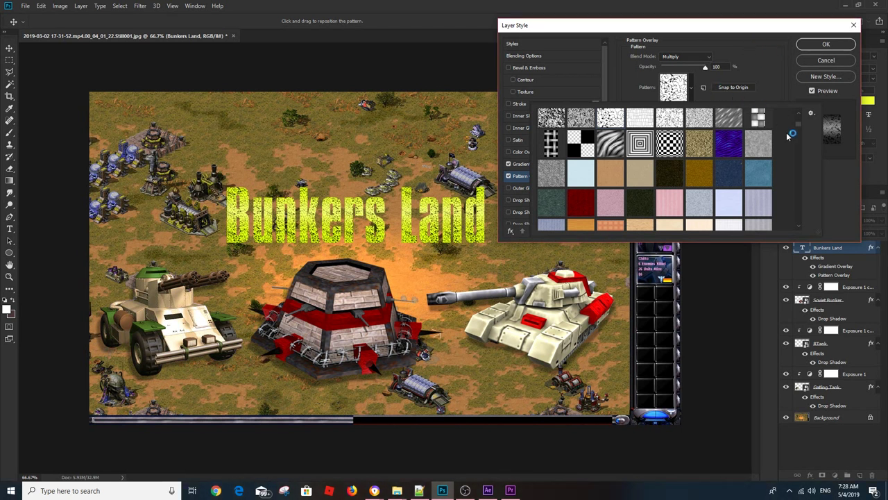
{"action": "left_click", "coordinate": [835, 173]}
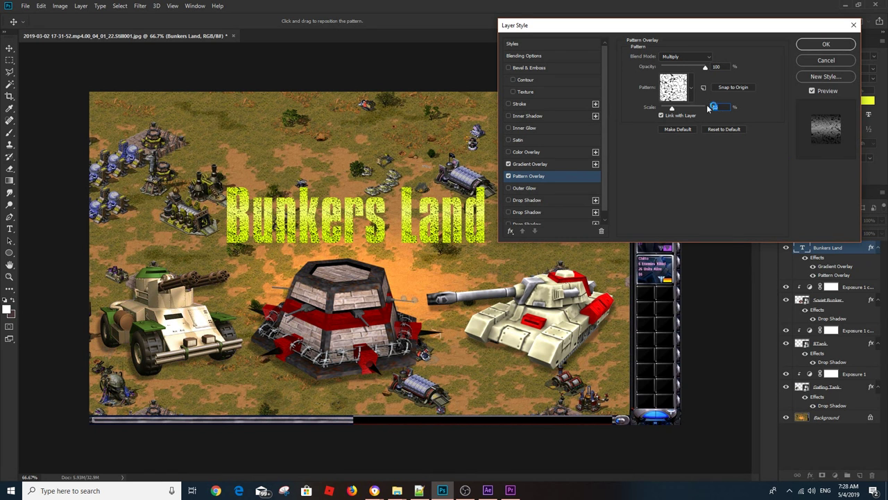
Switch the pattern overlay to Linear Burn blending and fade its opacity to about 5%
{"action": "type", "text": "100"}
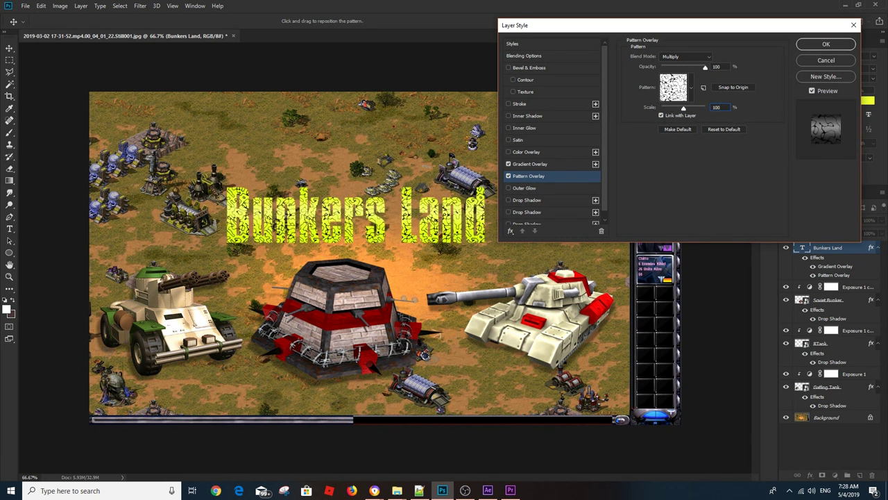
{"action": "left_click", "coordinate": [676, 57]}
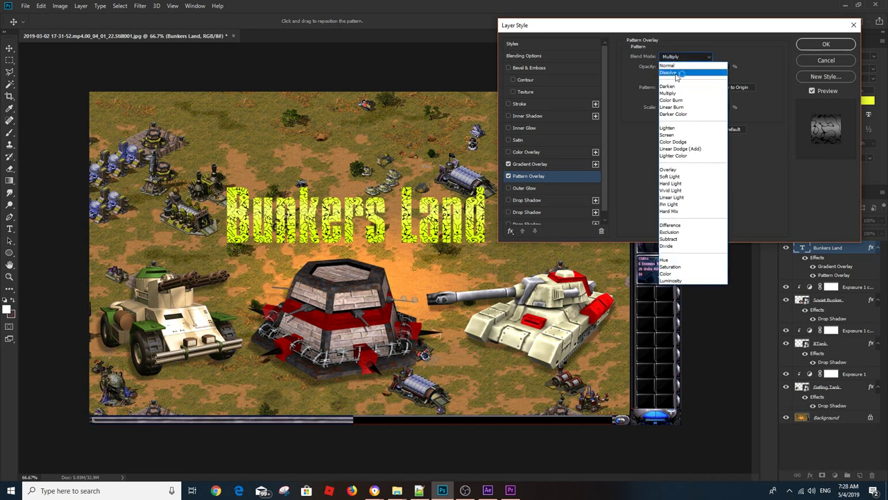
{"action": "left_click", "coordinate": [685, 177]}
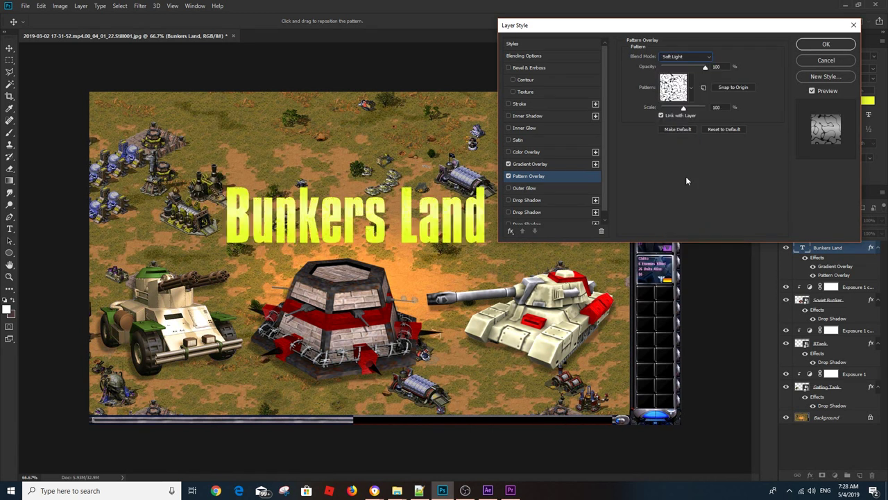
{"action": "scroll", "coordinate": [687, 57], "scroll_direction": "up", "scroll_amount": 1}
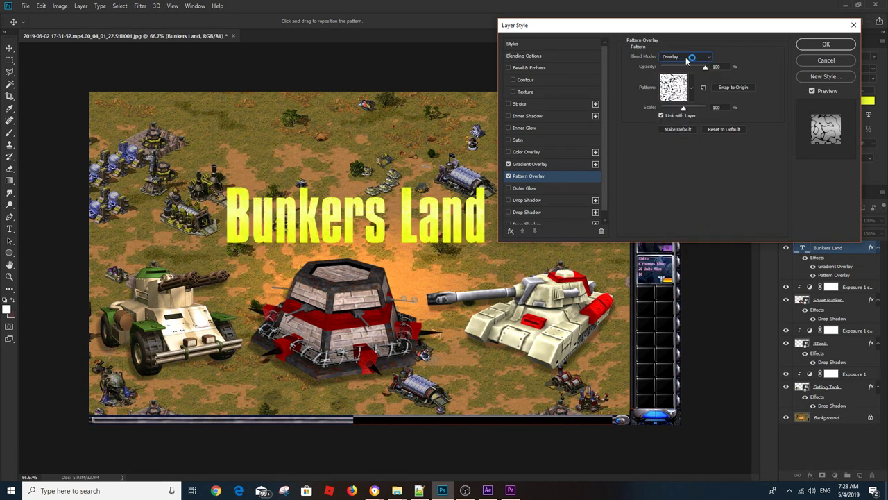
{"action": "scroll", "coordinate": [687, 57], "scroll_direction": "up", "scroll_amount": 1}
{"action": "scroll", "coordinate": [687, 61], "scroll_direction": "up", "scroll_amount": 2}
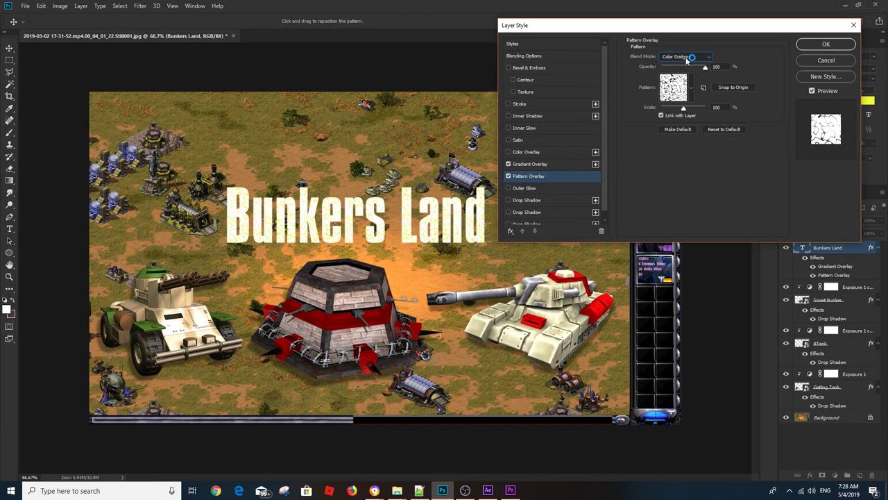
{"action": "scroll", "coordinate": [687, 61], "scroll_direction": "up", "scroll_amount": 1}
{"action": "scroll", "coordinate": [687, 61], "scroll_direction": "up", "scroll_amount": 1}
{"action": "scroll", "coordinate": [687, 60], "scroll_direction": "up", "scroll_amount": 2}
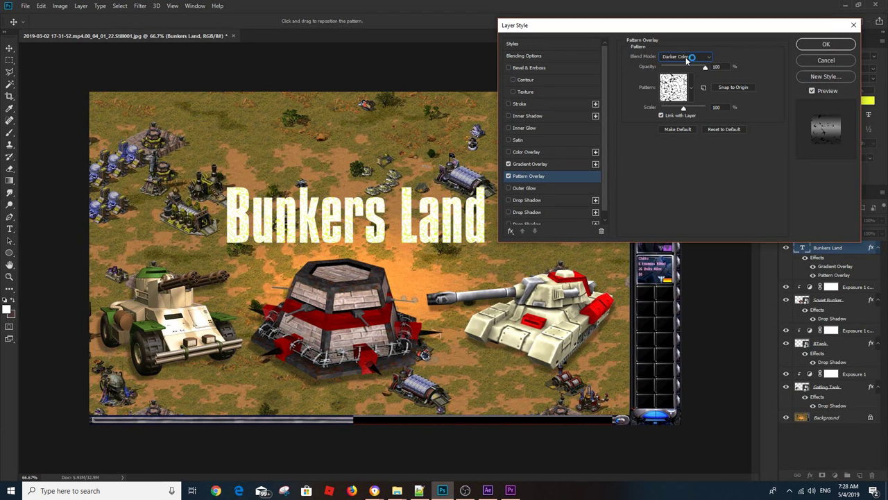
{"action": "scroll", "coordinate": [687, 60], "scroll_direction": "up", "scroll_amount": 1}
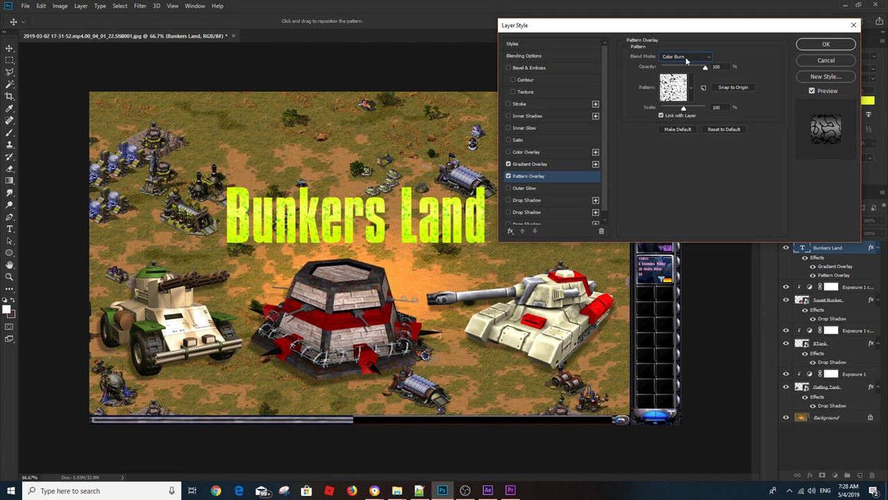
{"action": "scroll", "coordinate": [685, 57], "scroll_direction": "up", "scroll_amount": 1}
{"action": "scroll", "coordinate": [687, 60], "scroll_direction": "up", "scroll_amount": 1}
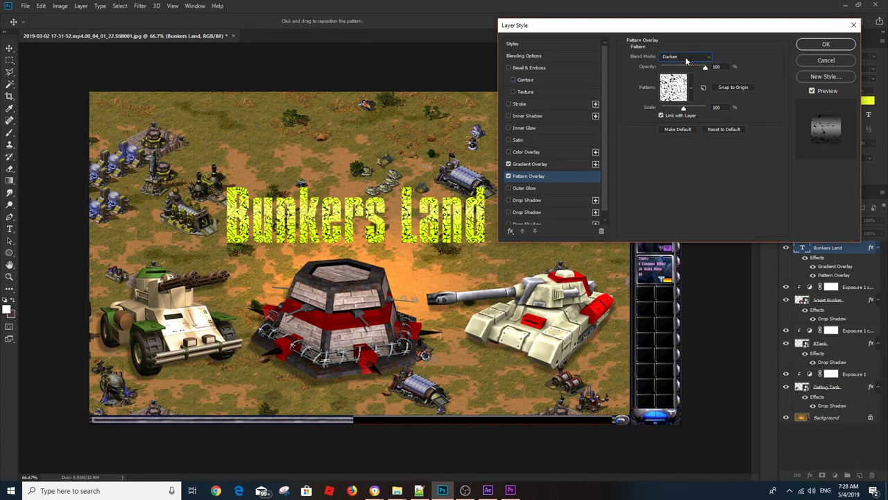
{"action": "scroll", "coordinate": [687, 60], "scroll_direction": "up", "scroll_amount": 1}
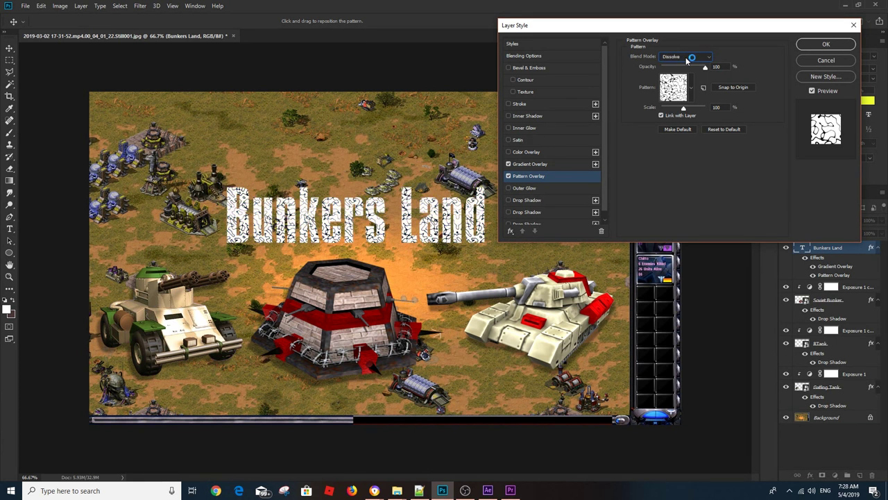
{"action": "scroll", "coordinate": [687, 61], "scroll_direction": "down", "scroll_amount": 1}
{"action": "scroll", "coordinate": [686, 60], "scroll_direction": "down", "scroll_amount": 2}
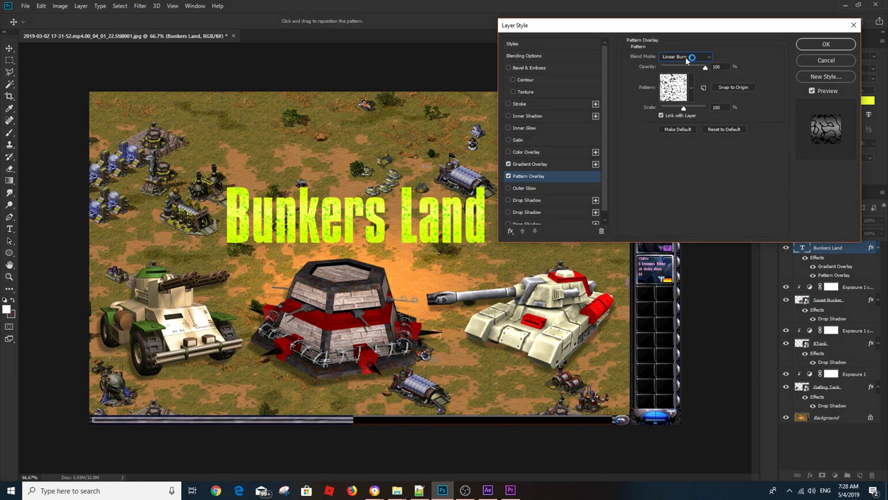
{"action": "left_click_drag", "start_coordinate": [664, 67], "coordinate": [669, 67]}
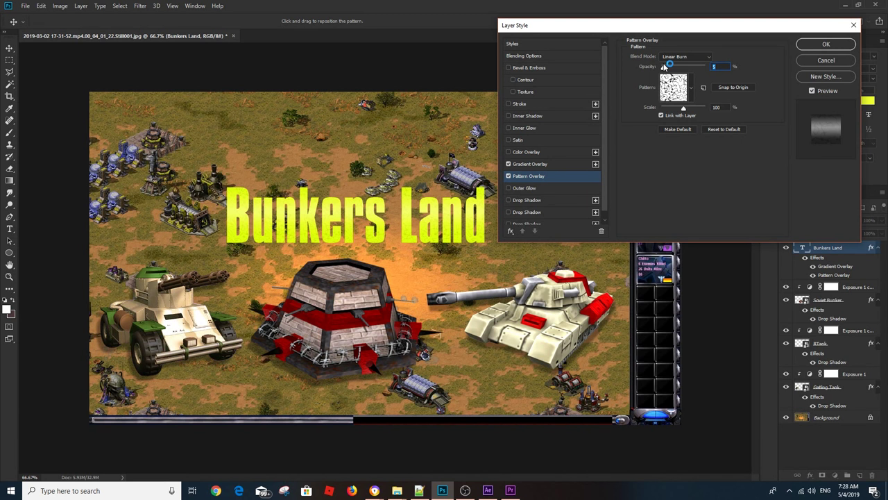
Add a drop shadow and a 5 px black stroke to the title, then confirm the layer style
{"action": "scroll", "coordinate": [604, 208], "scroll_direction": "down", "scroll_amount": 1}
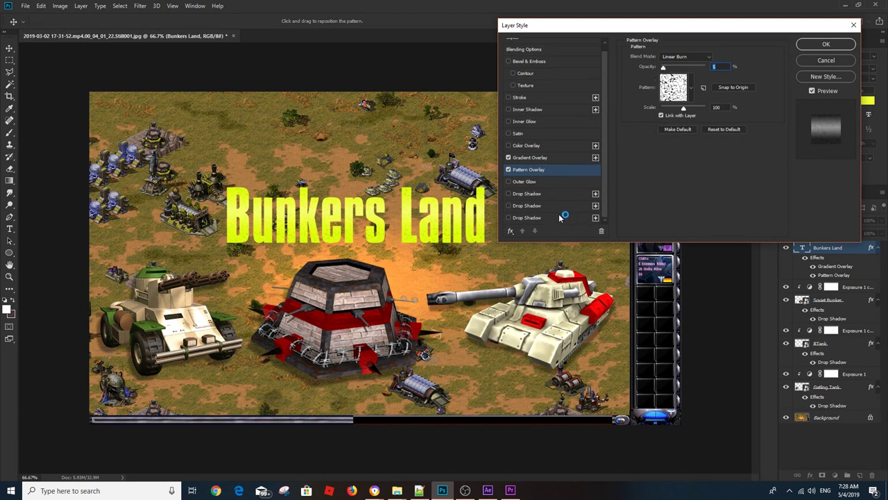
{"action": "left_click", "coordinate": [535, 218]}
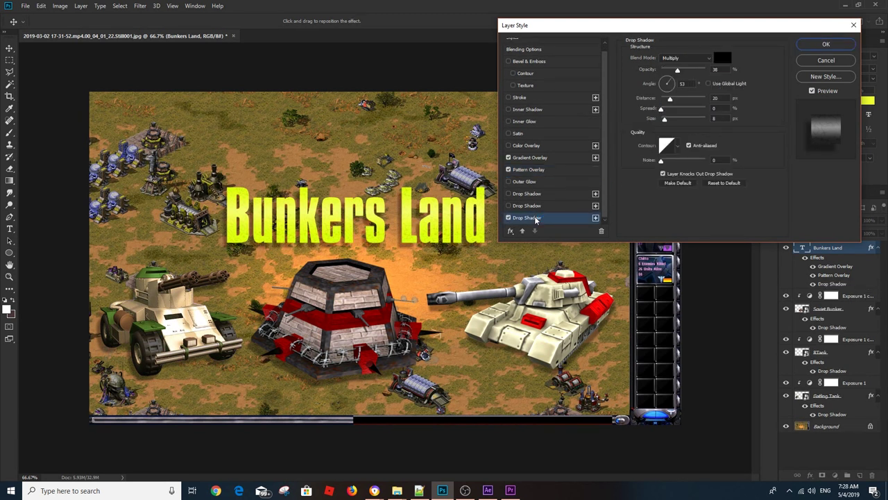
{"action": "left_click", "coordinate": [523, 98]}
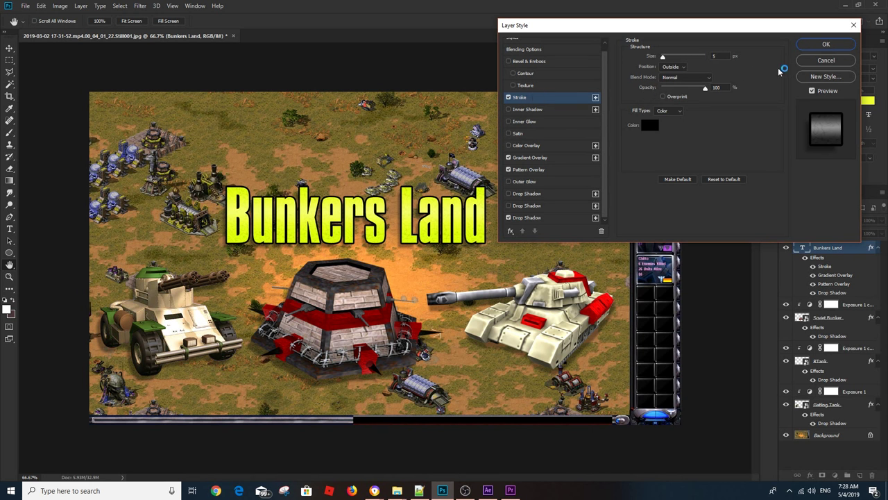
{"action": "left_click", "coordinate": [827, 45]}
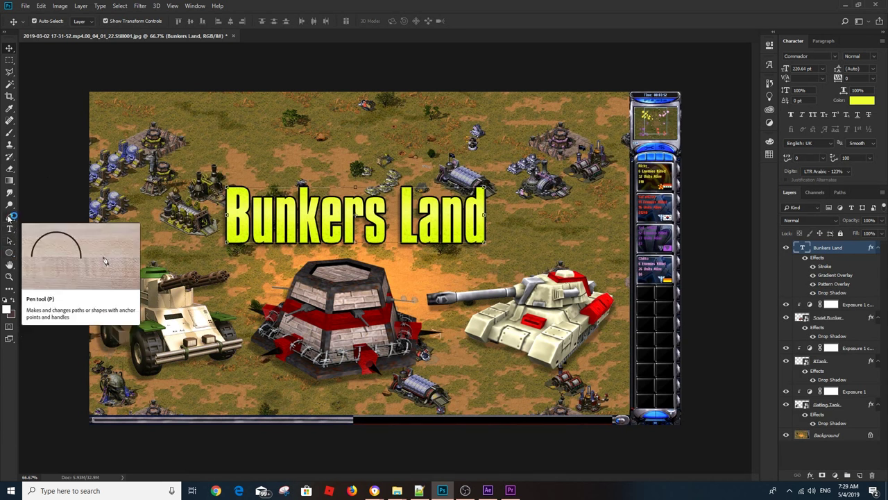
Draw a white pen shape with a jagged top edge across the title's lower half
{"action": "key", "text": "p"}
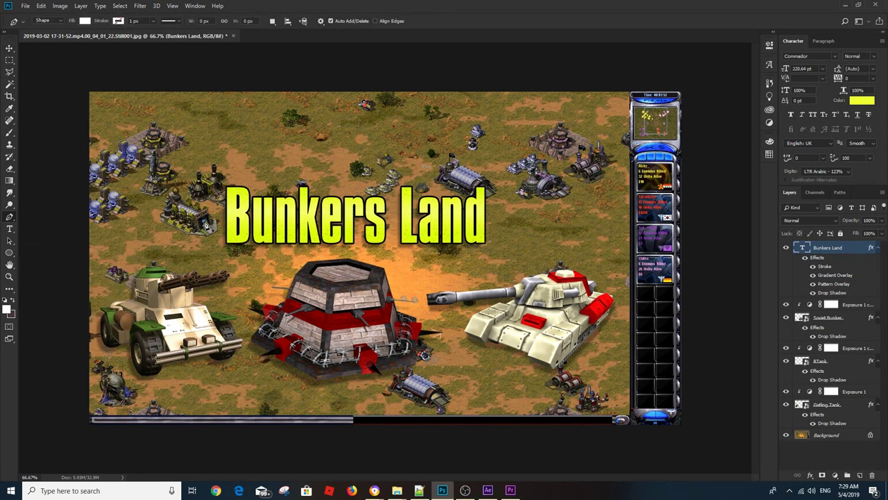
{"action": "left_click", "coordinate": [223, 220]}
{"action": "left_click_drag", "start_coordinate": [224, 220], "coordinate": [277, 224]}
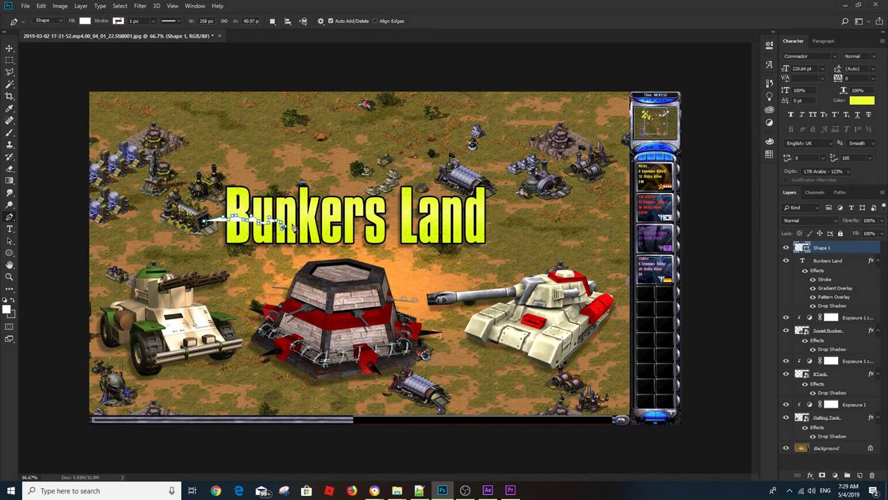
{"action": "left_click_drag", "start_coordinate": [277, 224], "coordinate": [489, 225]}
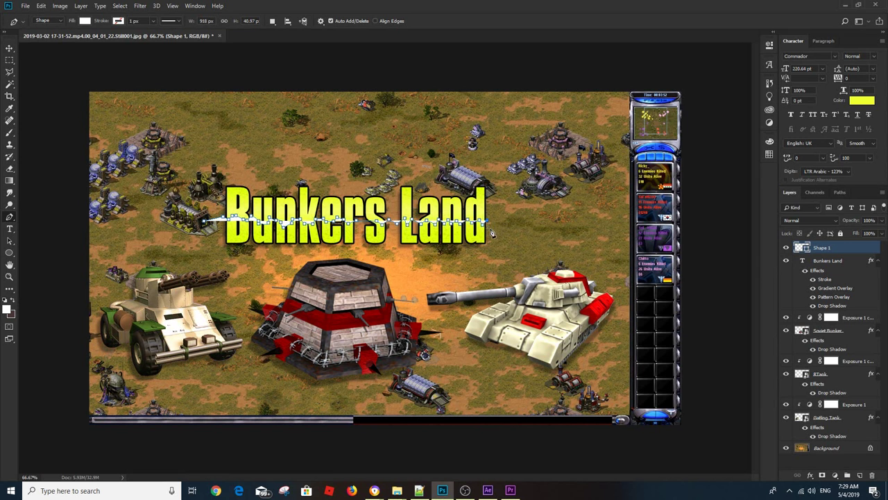
{"action": "left_click", "coordinate": [498, 247]}
{"action": "left_click", "coordinate": [216, 265]}
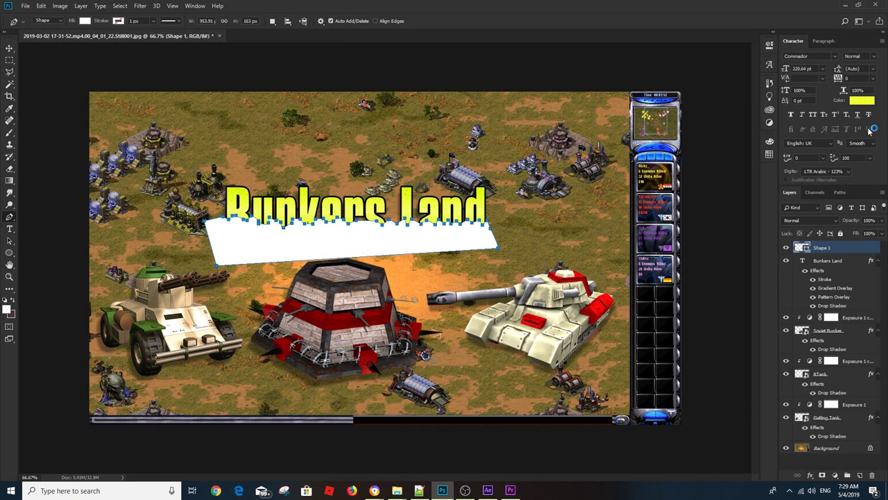
{"action": "left_click", "coordinate": [857, 100]}
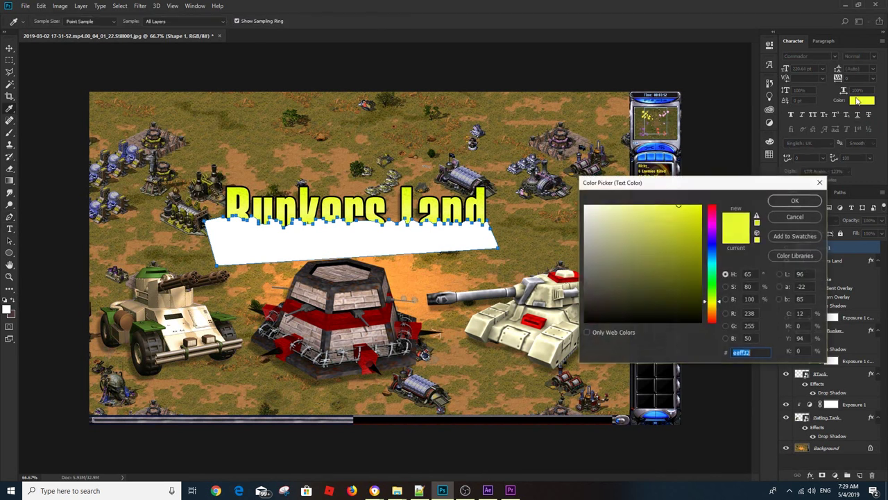
Apply a yellow-green text colour and clip the shape to the title
{"action": "left_click", "coordinate": [696, 217]}
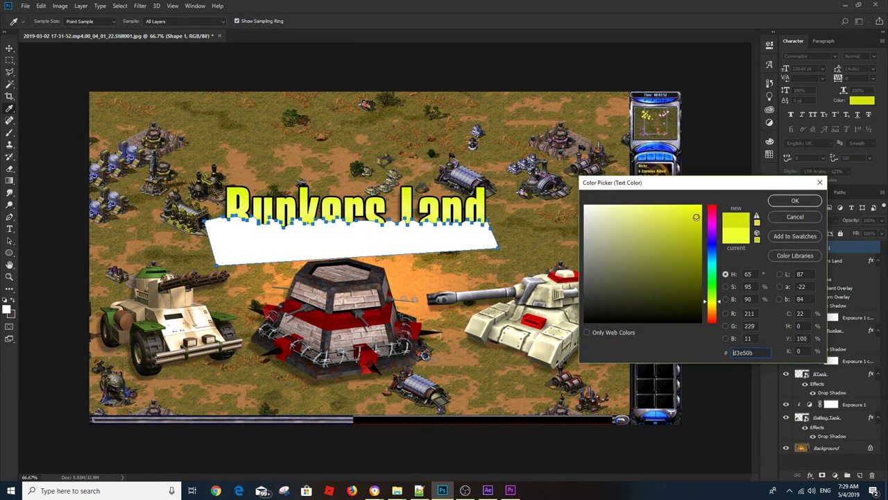
{"action": "left_click", "coordinate": [795, 201]}
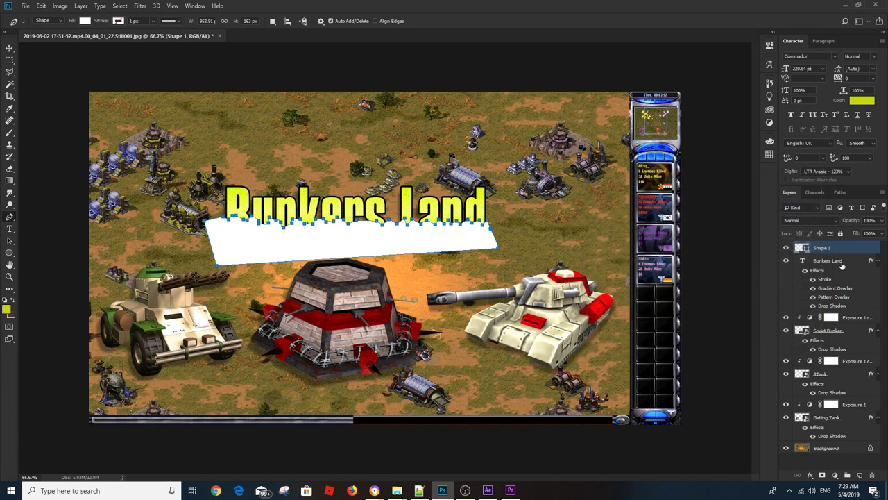
{"action": "left_click", "coordinate": [848, 252], "text": "alt"}
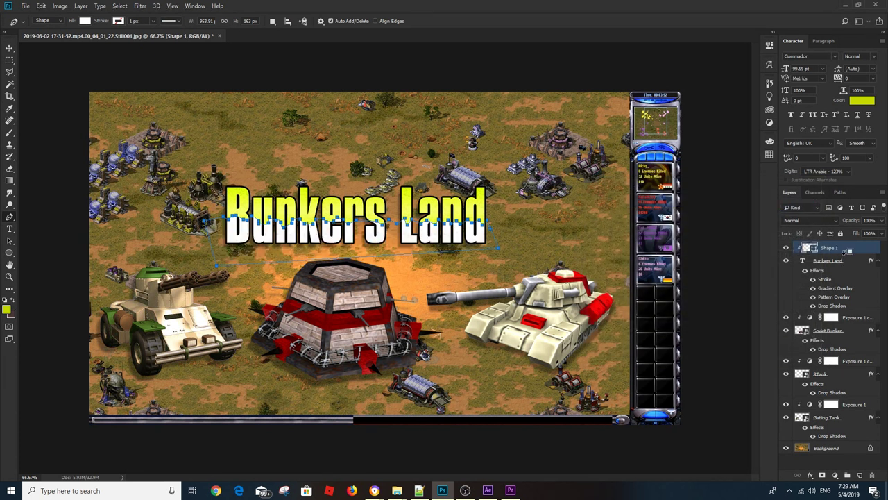
Fill the shape with a light saturated green and lower its fill to 64%
{"action": "double_click", "coordinate": [805, 248]}
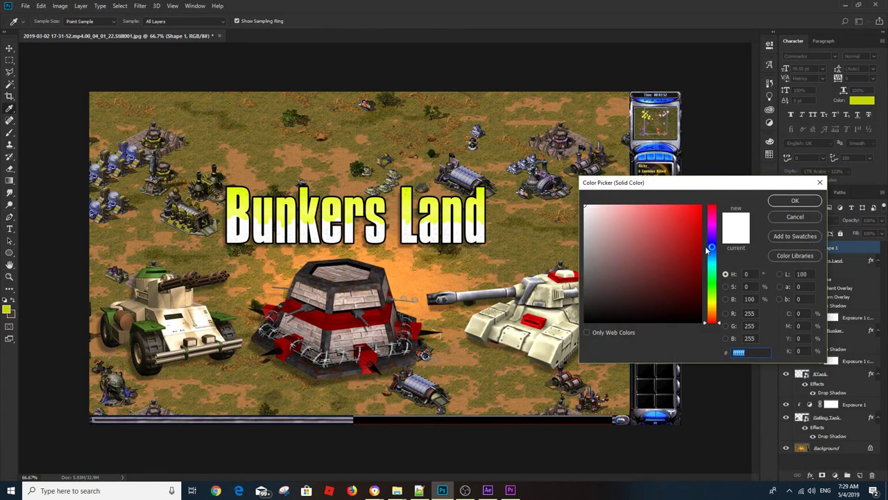
{"action": "left_click", "coordinate": [714, 297]}
{"action": "left_click", "coordinate": [667, 235]}
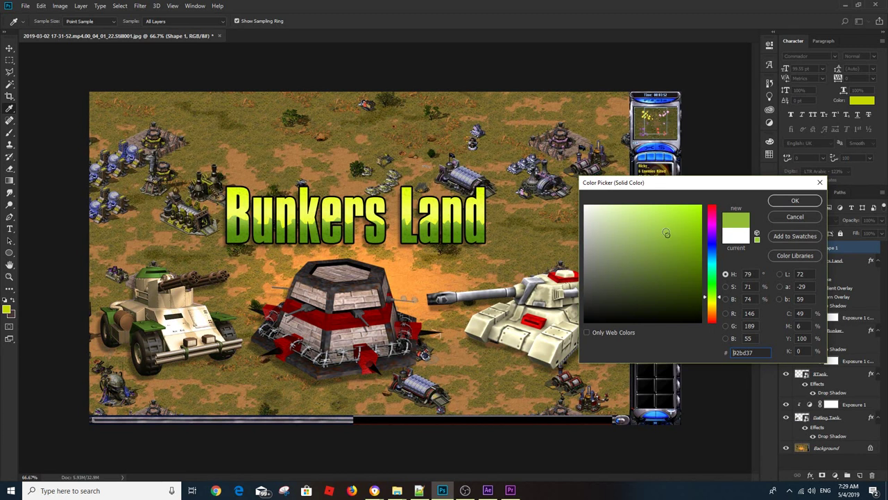
{"action": "left_click", "coordinate": [669, 218]}
{"action": "left_click", "coordinate": [684, 220]}
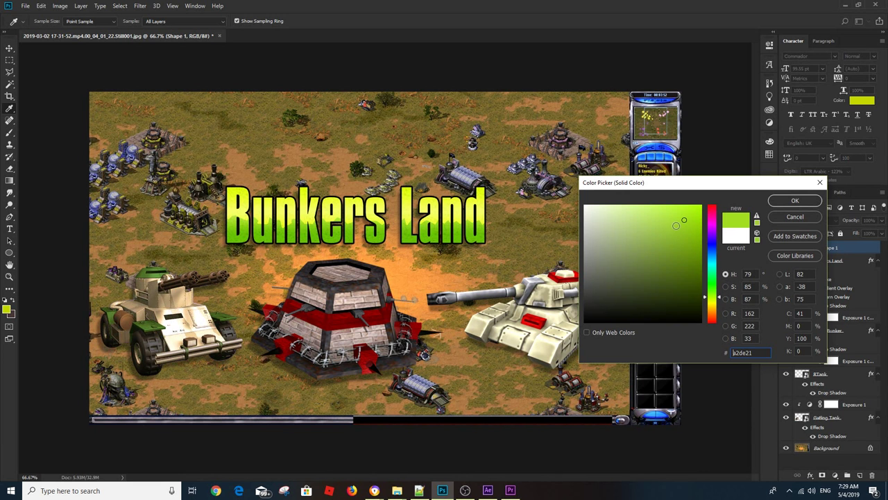
{"action": "left_click", "coordinate": [795, 200]}
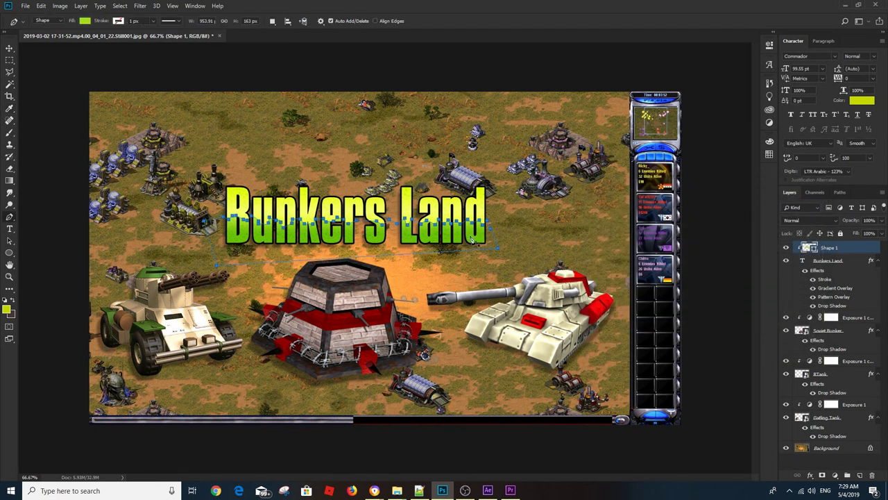
{"action": "left_click", "coordinate": [882, 233]}
{"action": "left_click_drag", "start_coordinate": [872, 247], "coordinate": [867, 247]}
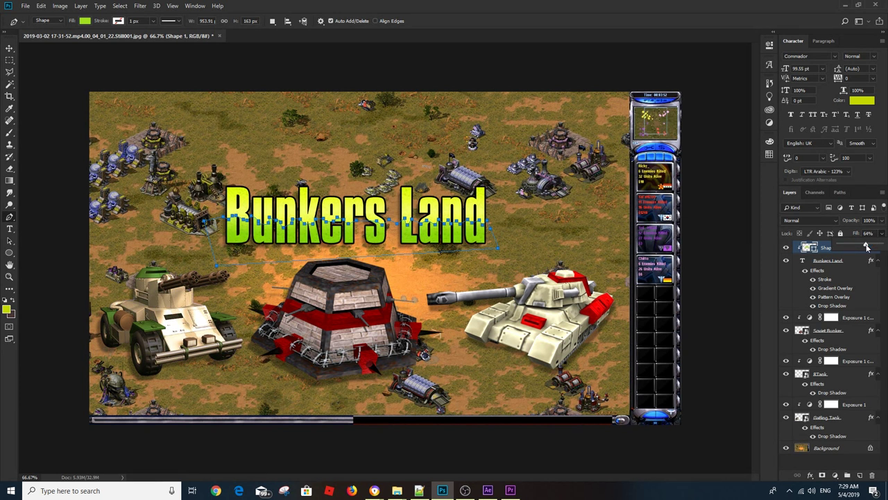
{"action": "left_click", "coordinate": [10, 48]}
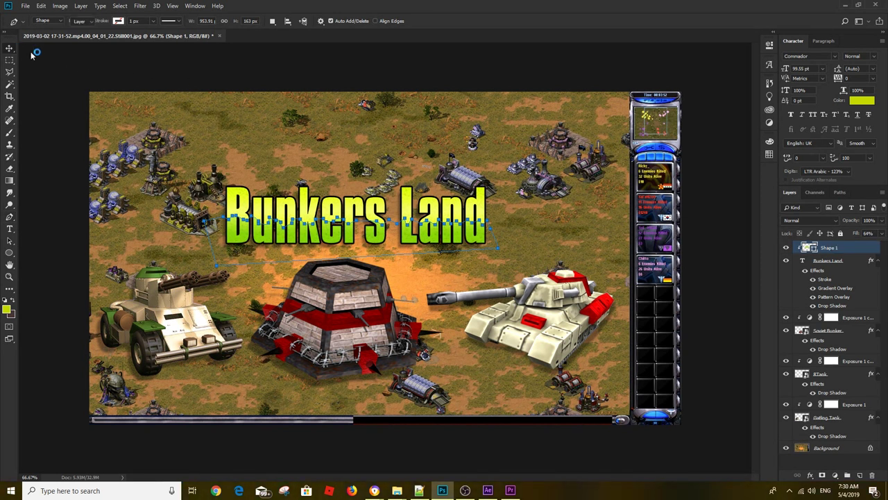
Save the thumbnail as bunkersLand 5.psd in Photoshop PSD format in New PSD Files
{"action": "left_click", "coordinate": [60, 71]}
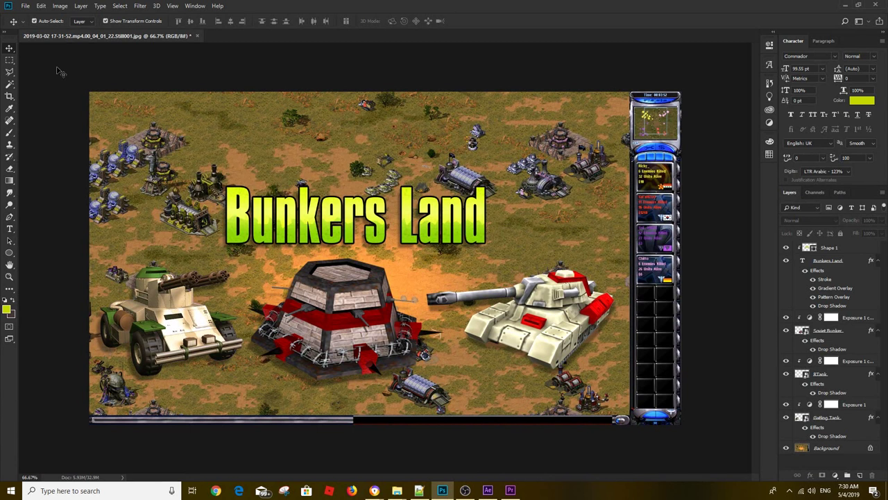
{"action": "left_click", "coordinate": [26, 6]}
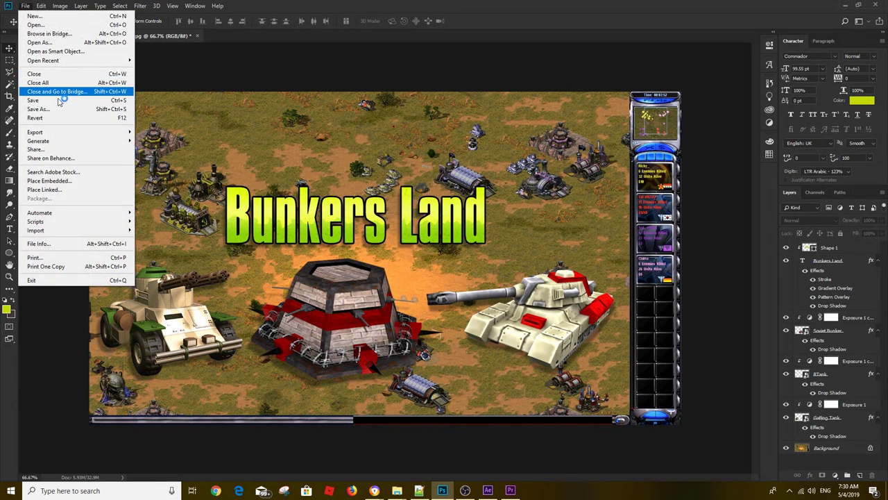
{"action": "left_click", "coordinate": [61, 110]}
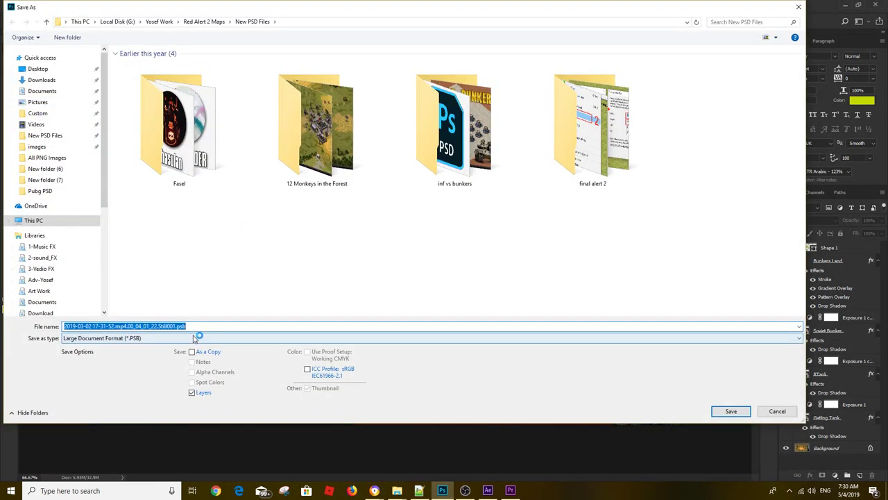
{"action": "left_click", "coordinate": [195, 338]}
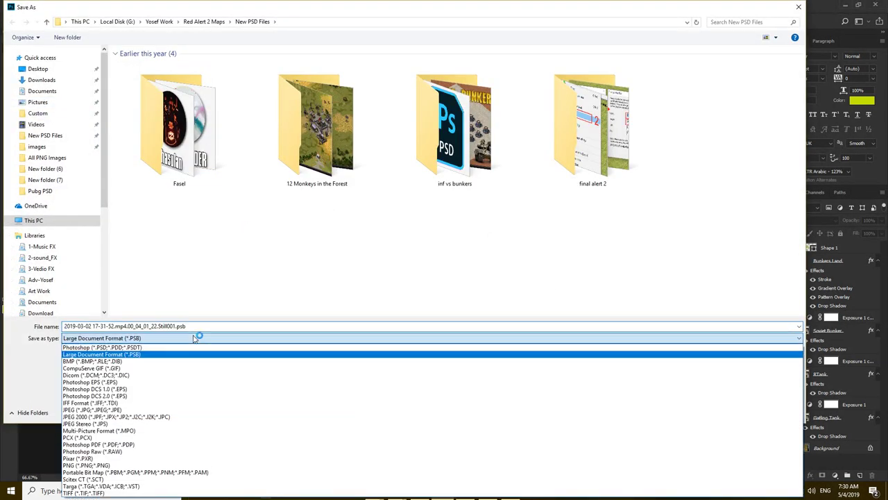
{"action": "left_click", "coordinate": [224, 410]}
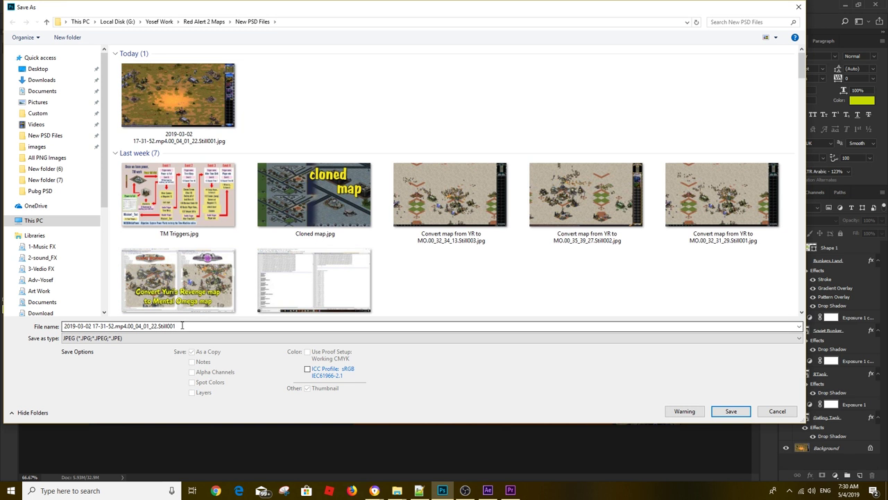
{"action": "left_click_drag", "start_coordinate": [182, 325], "coordinate": [64, 325]}
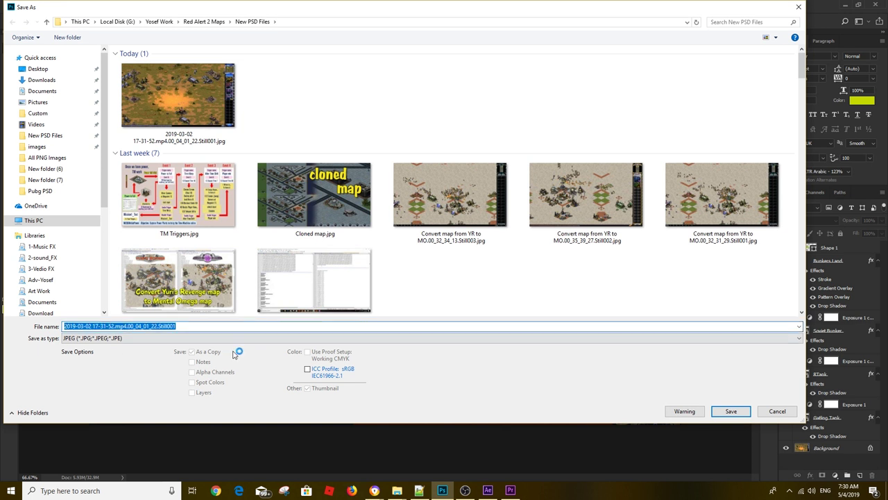
{"action": "type", "text": "bunkers"}
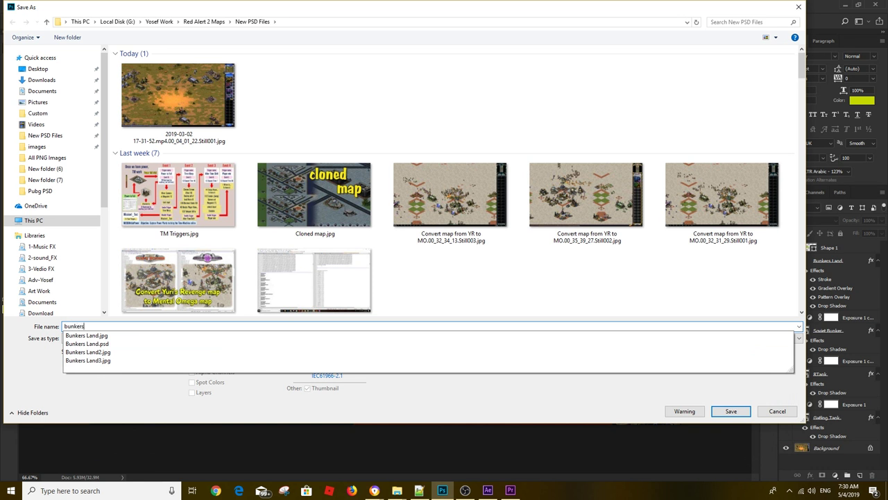
{"action": "type", "text": "Land 5"}
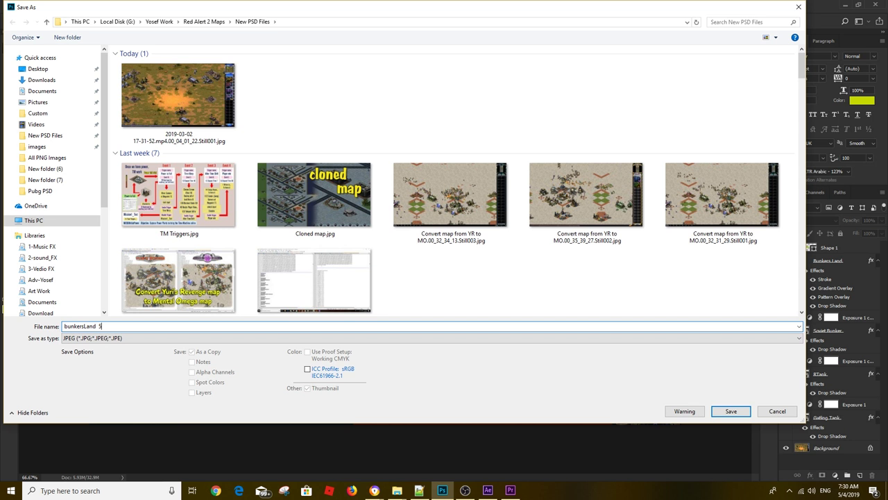
{"action": "left_click", "coordinate": [234, 340]}
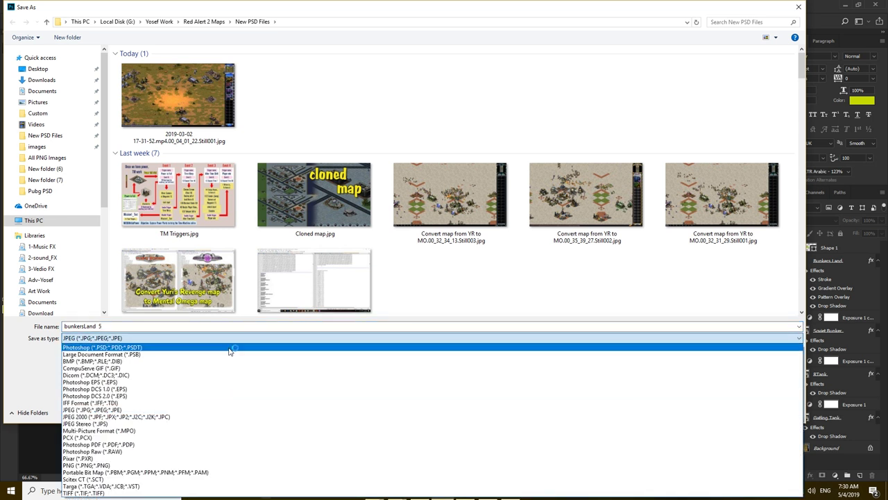
{"action": "left_click", "coordinate": [232, 345]}
{"action": "left_click", "coordinate": [728, 411]}
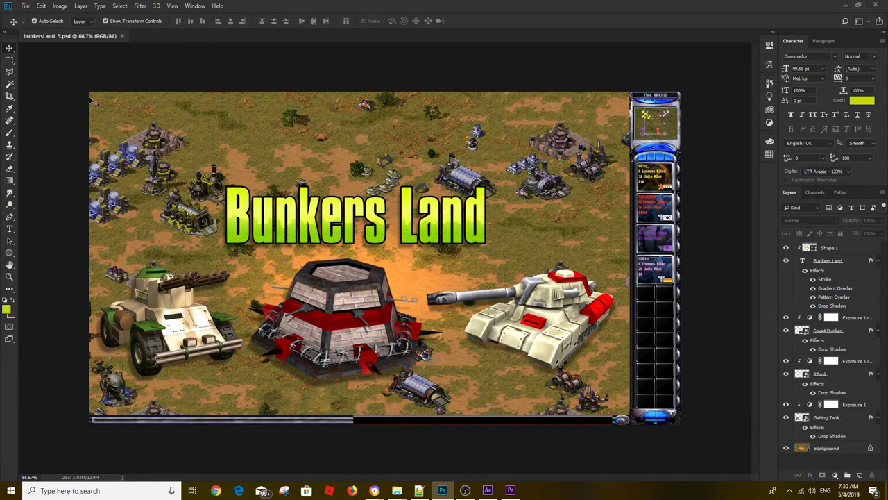
Select the Bunkers Land title and its shape layer and nudge them slightly upward
{"action": "left_click", "coordinate": [833, 250]}
{"action": "left_click", "coordinate": [835, 261], "text": "shift"}
{"action": "key", "text": "Up"}
{"action": "key", "text": "Up"}
{"action": "key", "text": "Up"}
{"action": "key", "text": "Up"}
{"action": "key", "text": "Up"}
{"action": "key", "text": "Up"}
{"action": "key", "text": "Up"}
{"action": "key", "text": "Up"}
{"action": "key", "text": "Up"}
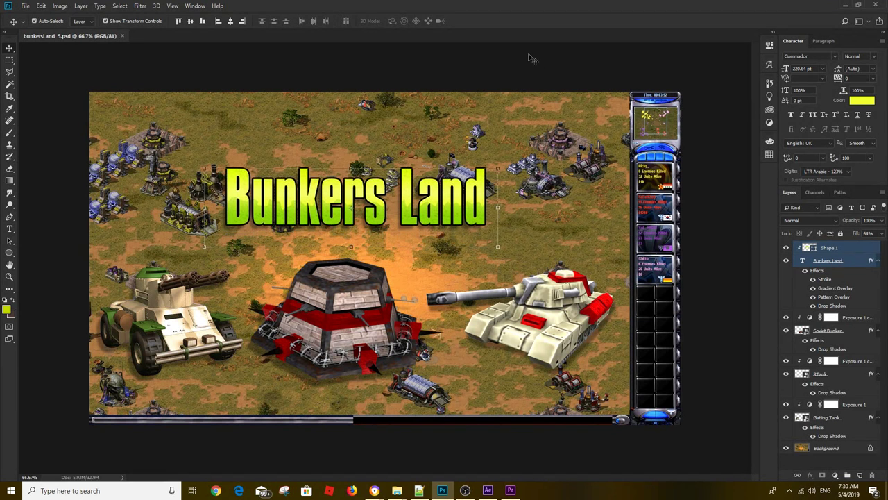
{"action": "left_click", "coordinate": [465, 491]}
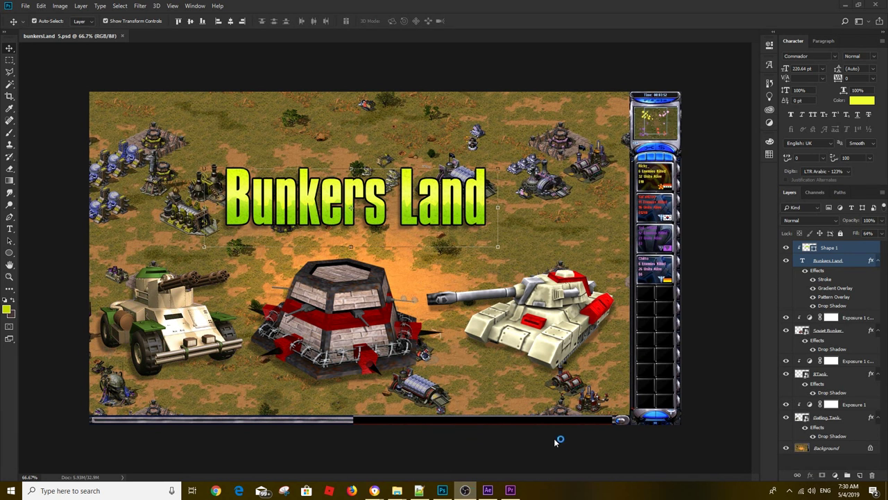
Save the thumbnail as bunkersLand 5.jpg in New PSD Files at High quality
{"action": "left_click", "coordinate": [28, 5]}
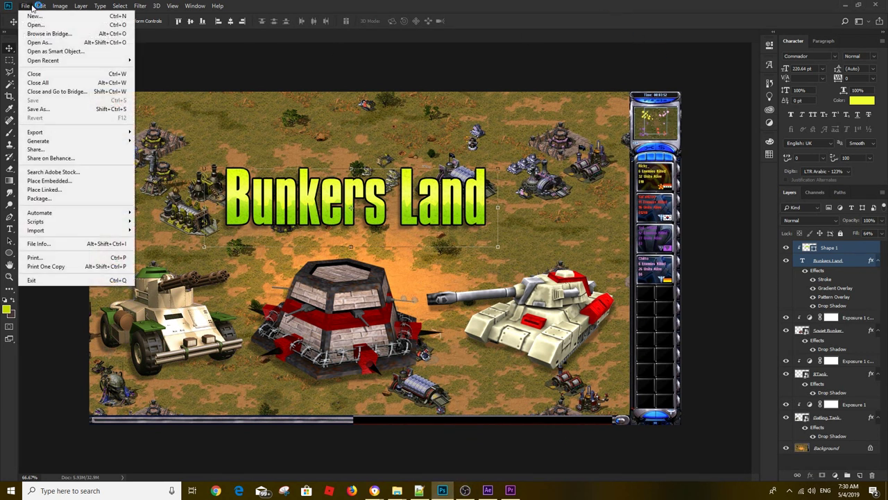
{"action": "left_click", "coordinate": [67, 110]}
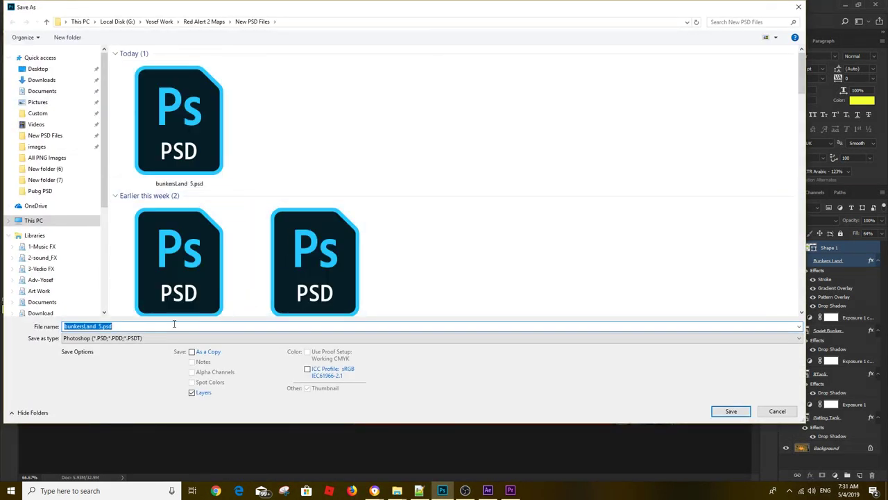
{"action": "left_click", "coordinate": [151, 338]}
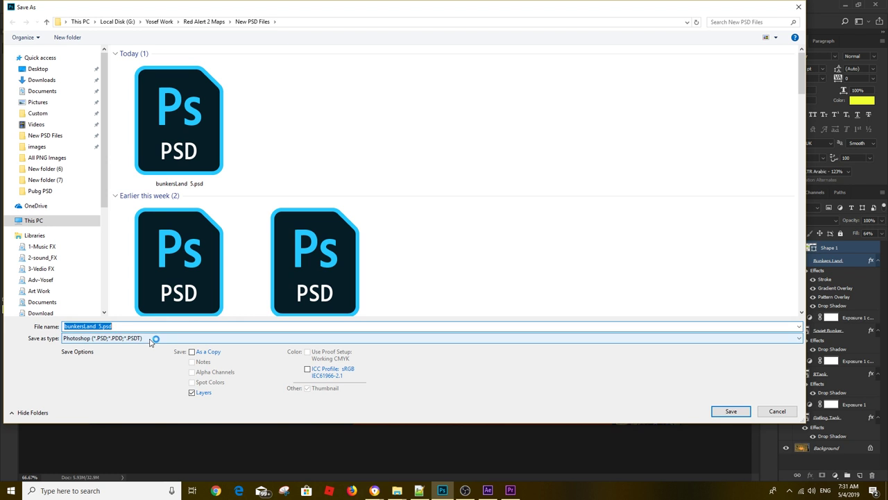
{"action": "left_click", "coordinate": [160, 411]}
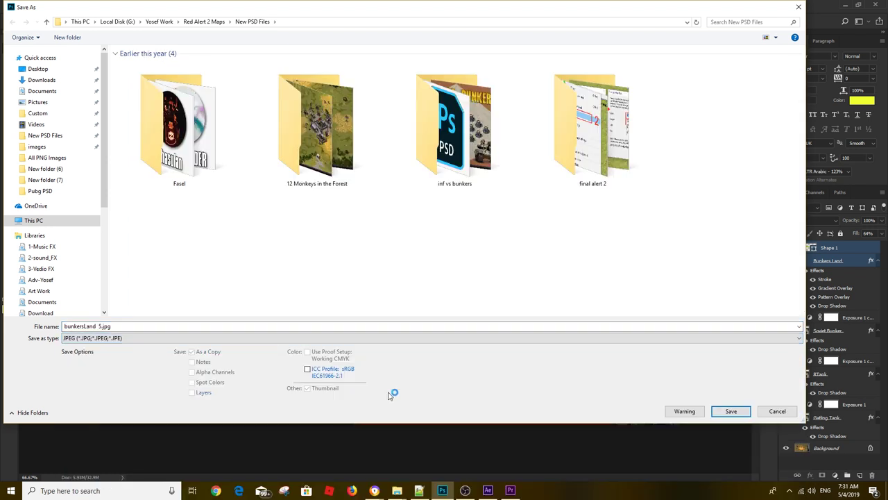
{"action": "left_click", "coordinate": [732, 412]}
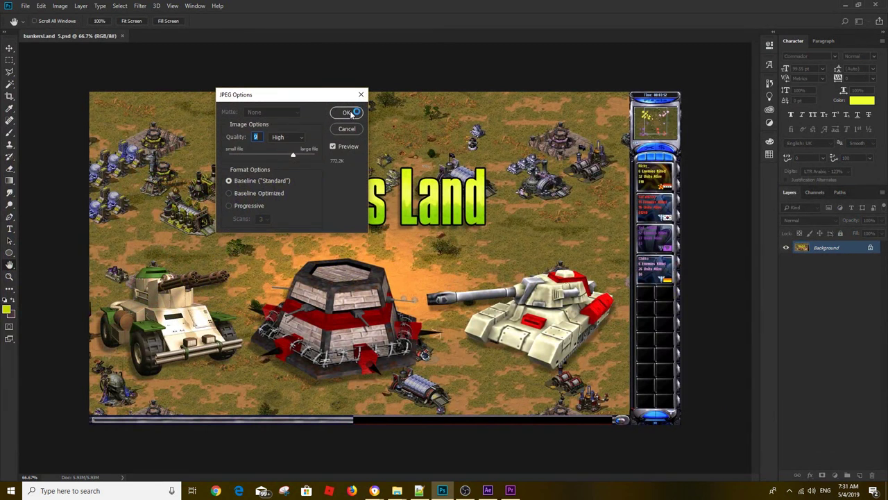
{"action": "left_click", "coordinate": [350, 114]}
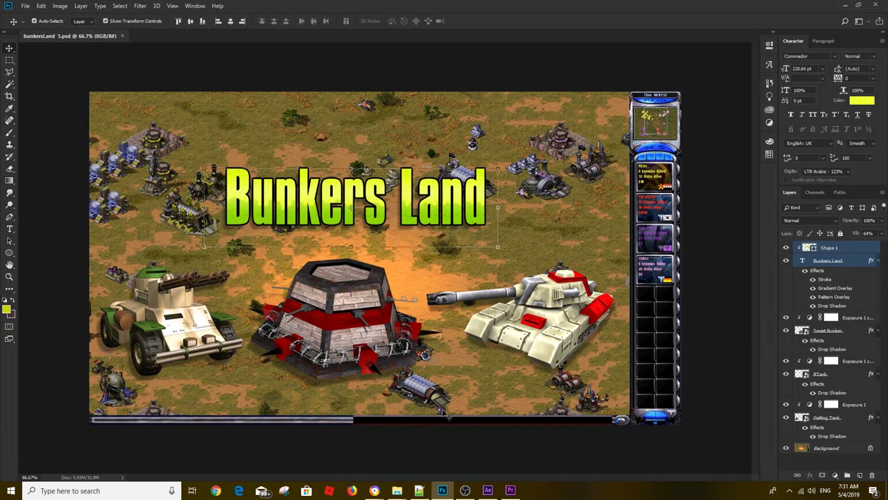
{"action": "mouse_move", "coordinate": [374, 490]}
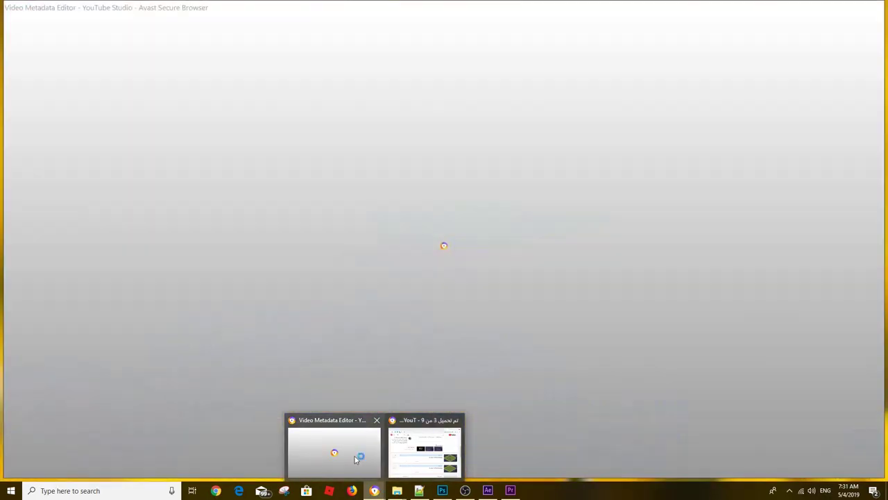
Upload the Bunkers Land JPEG from Red Alert 2 Maps > New PSD Files as the video's custom thumbnail
{"action": "left_click", "coordinate": [344, 451]}
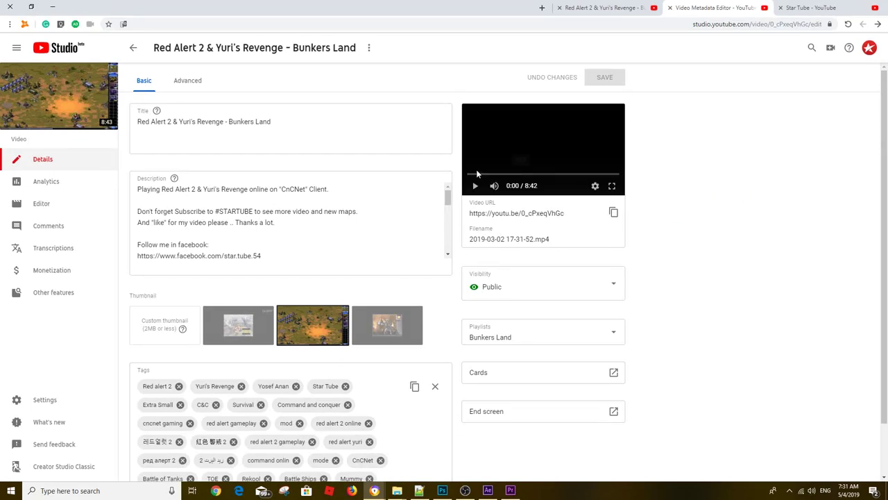
{"action": "left_click", "coordinate": [165, 331]}
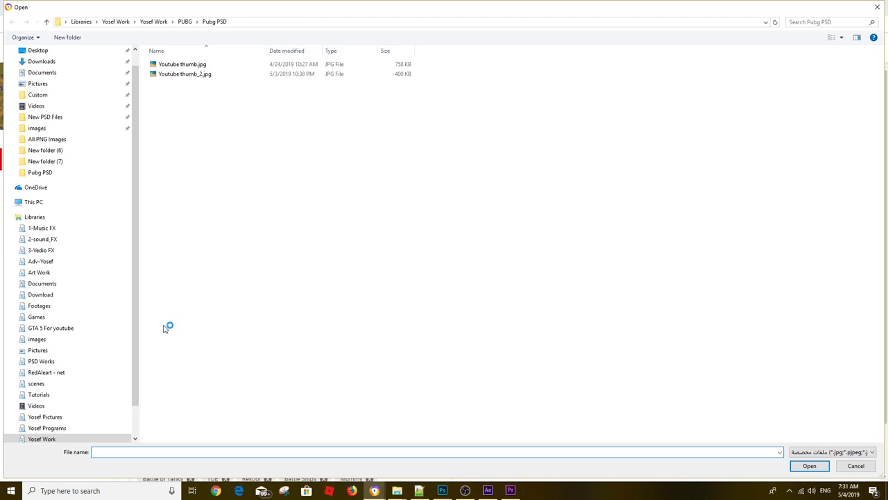
{"action": "scroll", "coordinate": [79, 361], "scroll_direction": "down", "scroll_amount": 1}
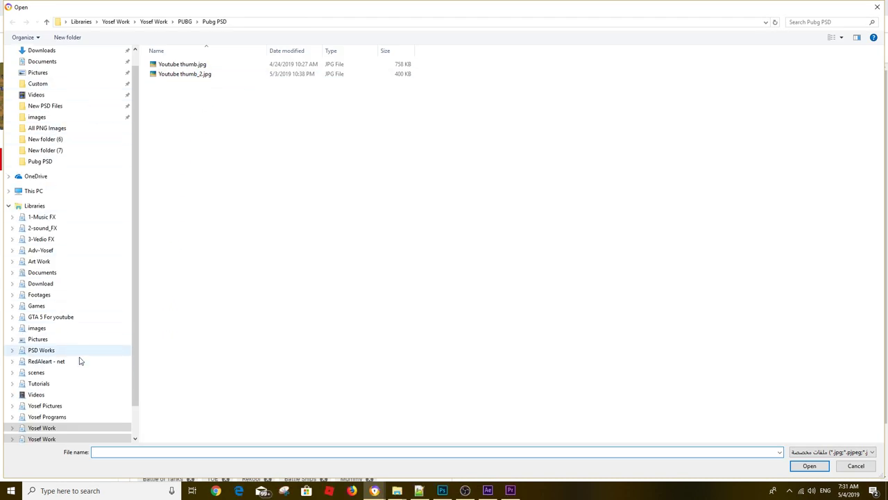
{"action": "scroll", "coordinate": [79, 360], "scroll_direction": "down", "scroll_amount": 1}
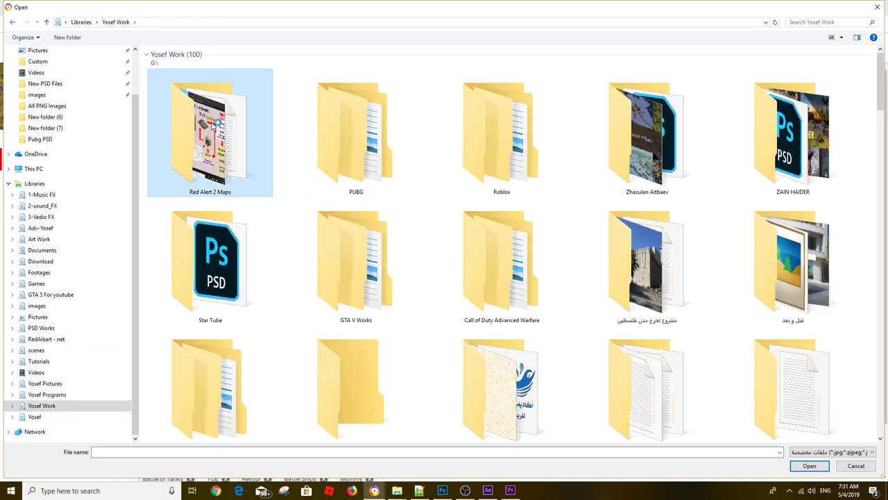
{"action": "double_click", "coordinate": [212, 125]}
{"action": "double_click", "coordinate": [214, 124]}
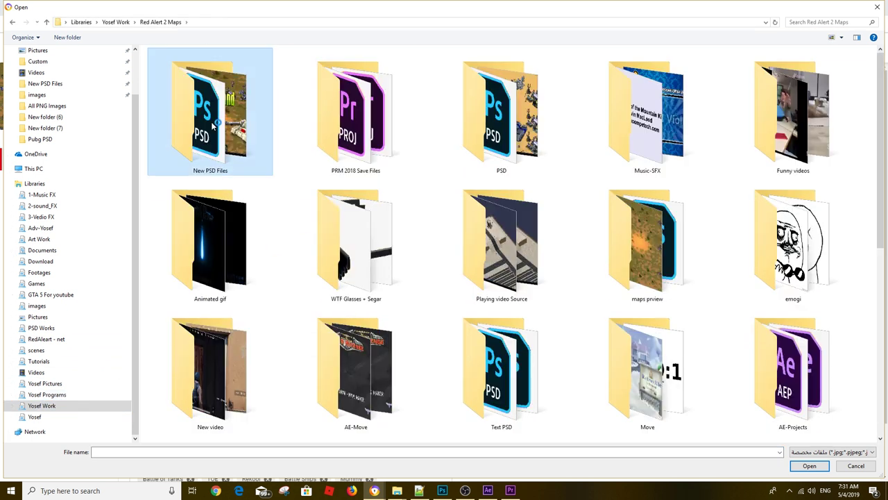
{"action": "double_click", "coordinate": [220, 98]}
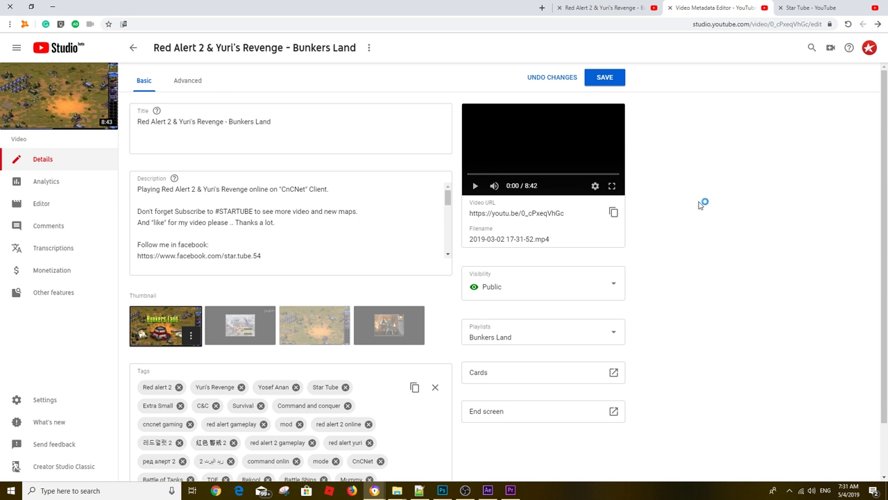
Save the custom thumbnail change in YouTube Studio and return to the Red Alert 2 watch page
{"action": "scroll", "coordinate": [702, 206], "scroll_direction": "down", "scroll_amount": 2}
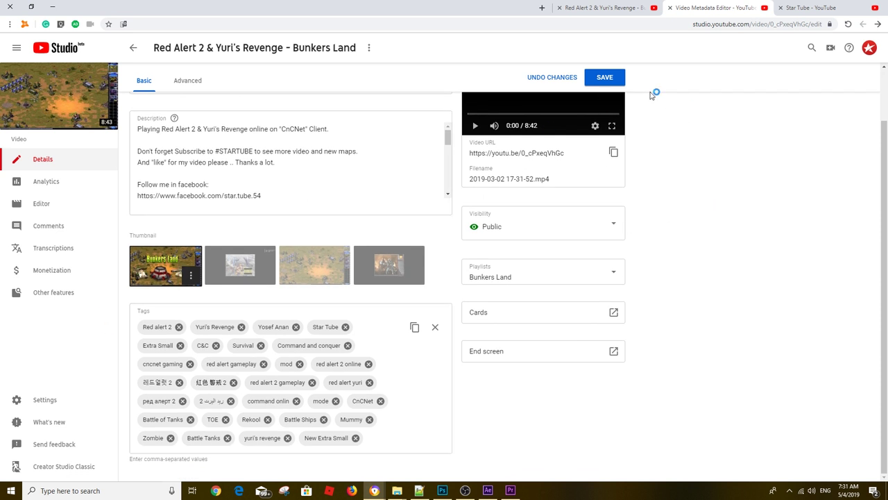
{"action": "left_click", "coordinate": [615, 80]}
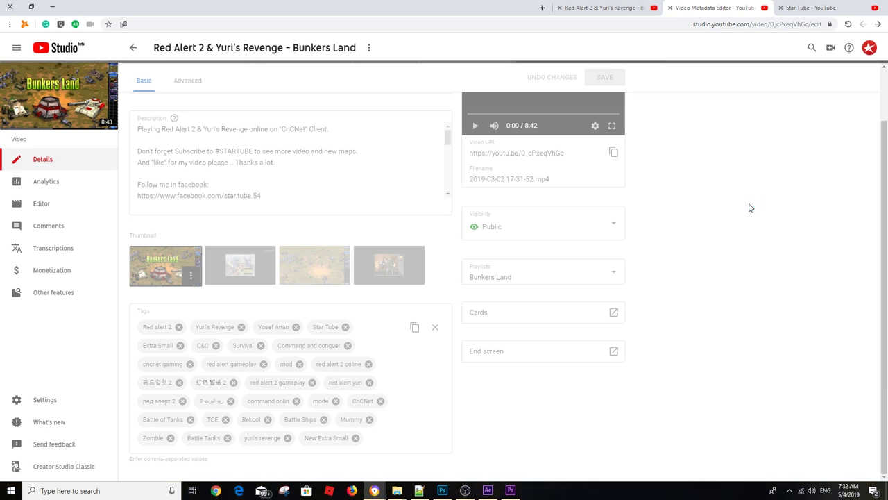
{"action": "left_click", "coordinate": [614, 7]}
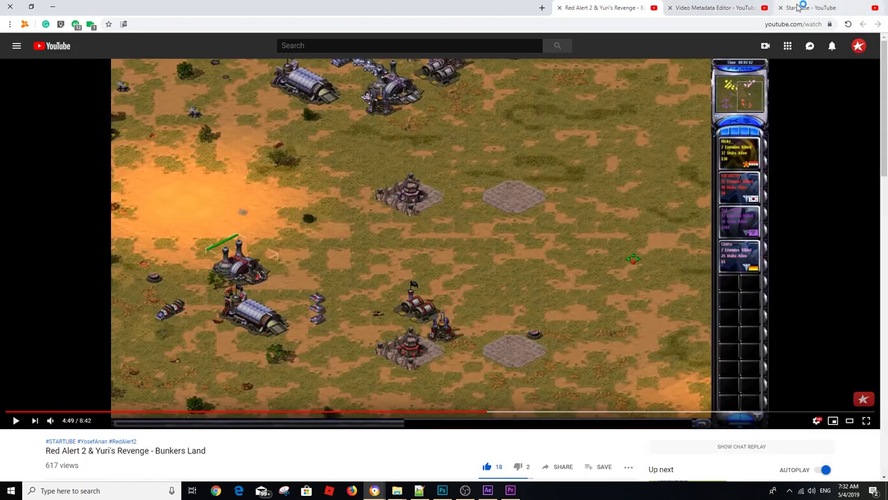
Check the channel, Studio and watch tabs, then open the Star Tube channel home page
{"action": "left_click", "coordinate": [798, 8]}
{"action": "scroll", "coordinate": [417, 285], "scroll_direction": "down", "scroll_amount": 2}
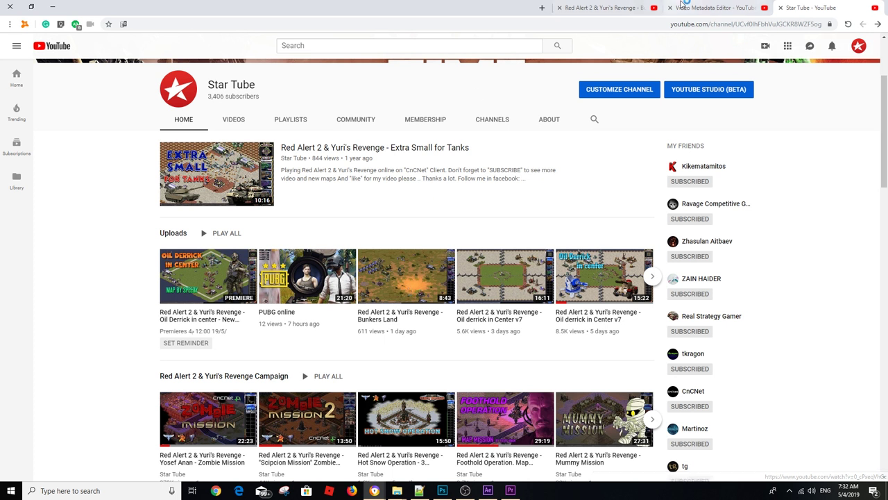
{"action": "left_click", "coordinate": [705, 8]}
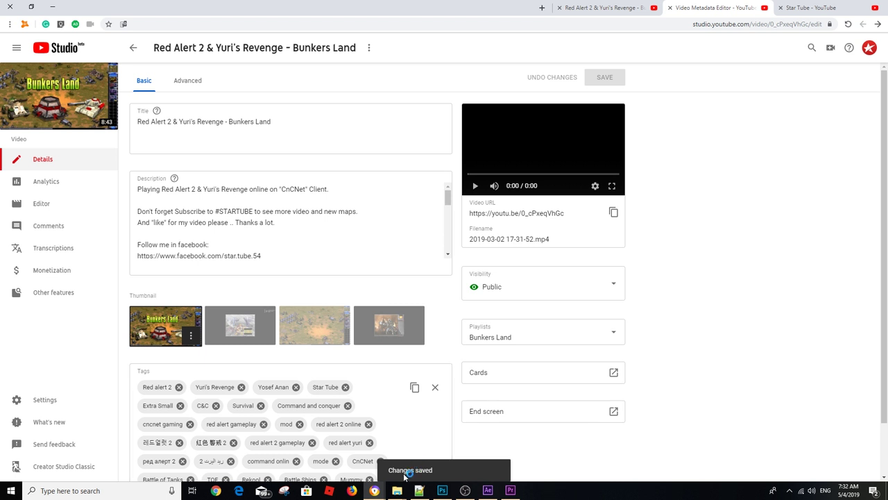
{"action": "left_click", "coordinate": [601, 6]}
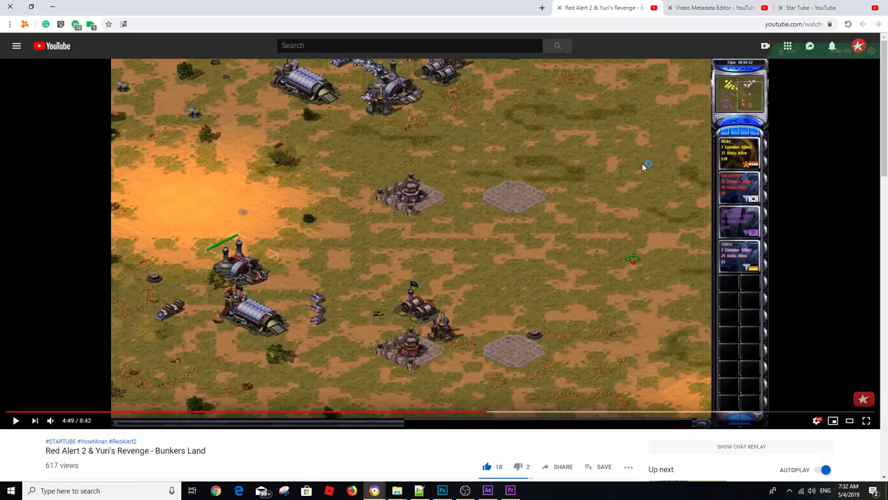
{"action": "scroll", "coordinate": [645, 173], "scroll_direction": "down", "scroll_amount": 1}
{"action": "left_click", "coordinate": [63, 409]}
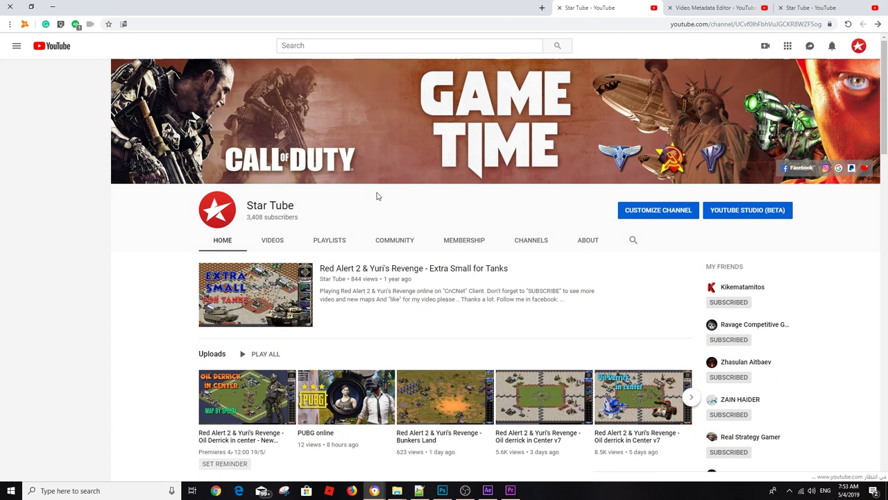
Open the Bunkers Land video from the channel uploads and pause it at 4:51
{"action": "left_click", "coordinate": [16, 45]}
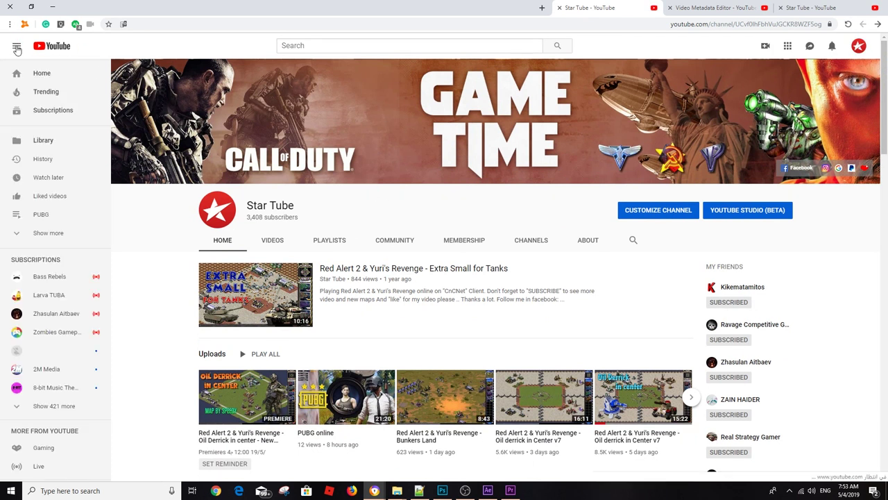
{"action": "left_click", "coordinate": [17, 47]}
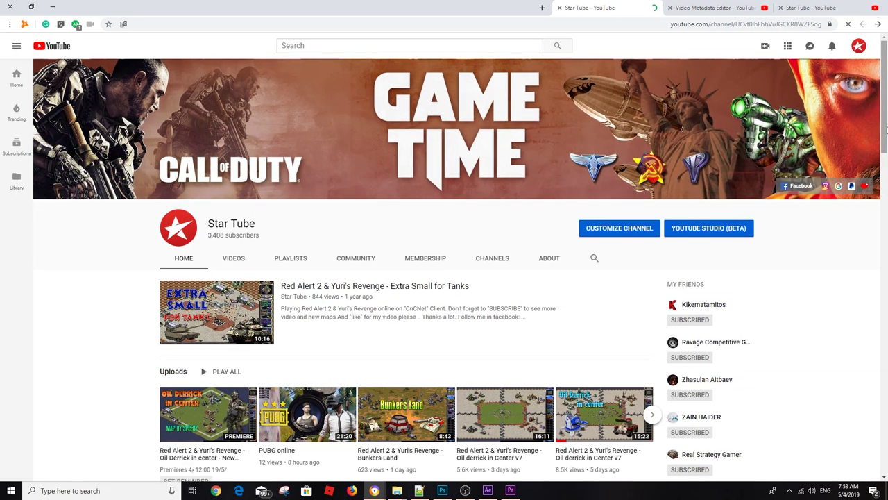
{"action": "left_click_drag", "start_coordinate": [885, 133], "coordinate": [885, 179]}
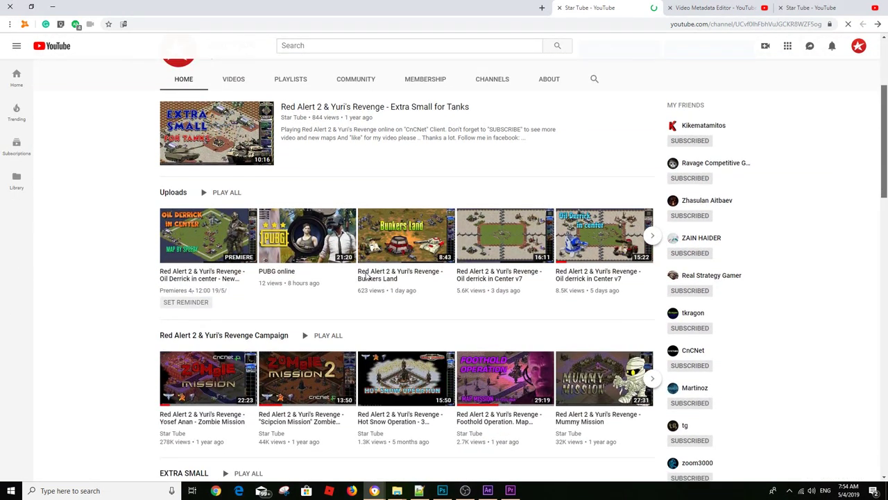
{"action": "scroll", "coordinate": [367, 277], "scroll_direction": "down", "scroll_amount": 1}
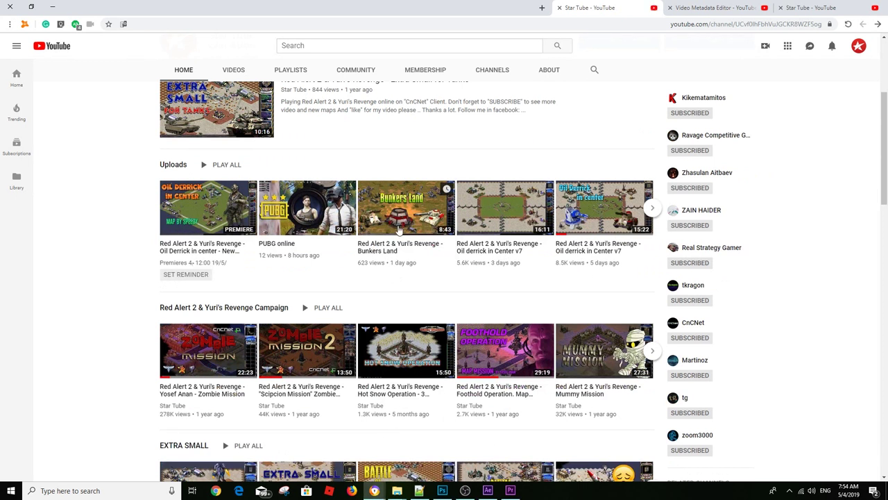
{"action": "left_click", "coordinate": [419, 255]}
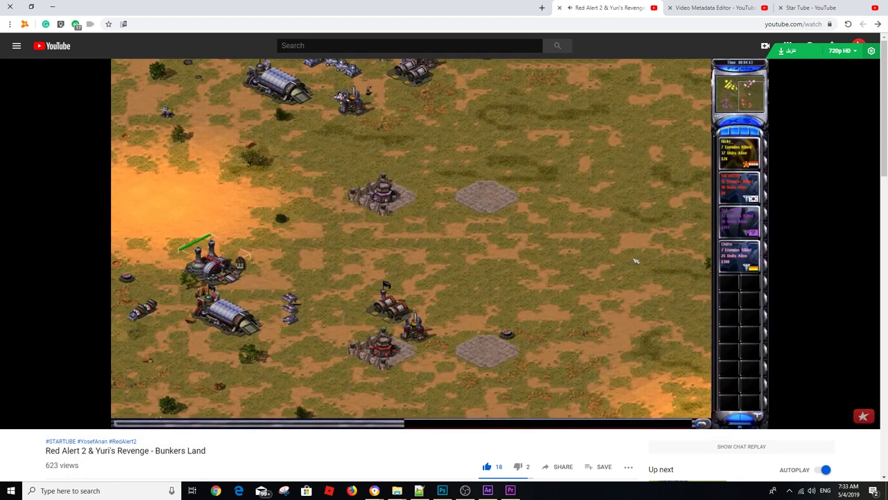
{"action": "left_click", "coordinate": [646, 238]}
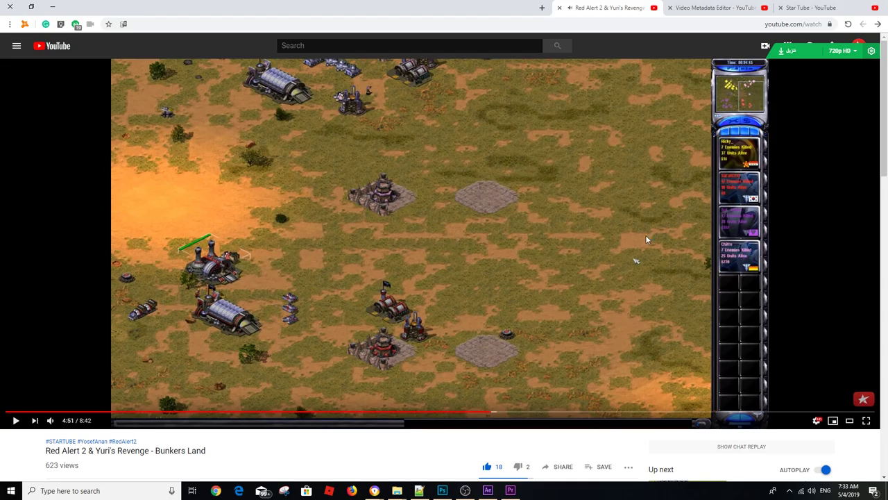